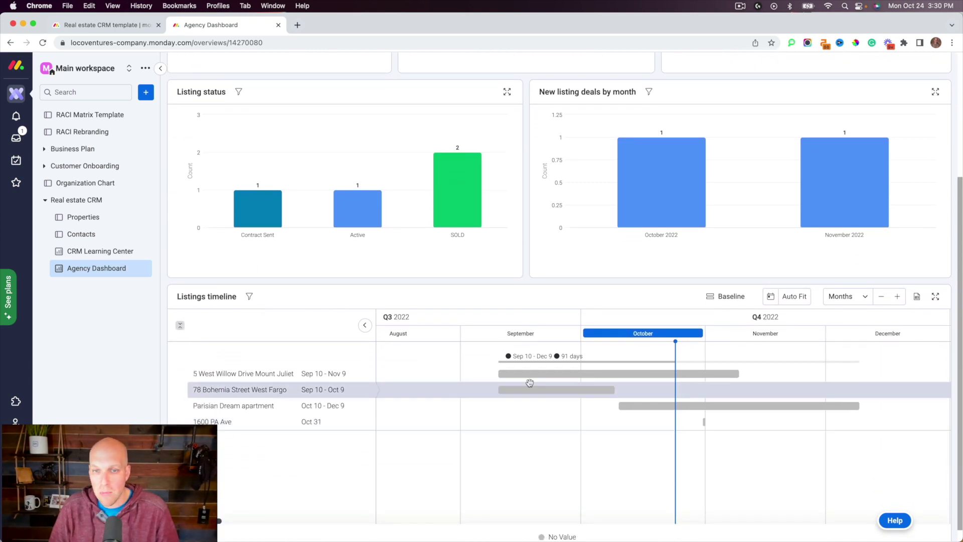
# - Glance at the Real estate CRM template page, then go from the Agency Dashboard to the Properties board
pyautogui.scroll(5, 662, 281)
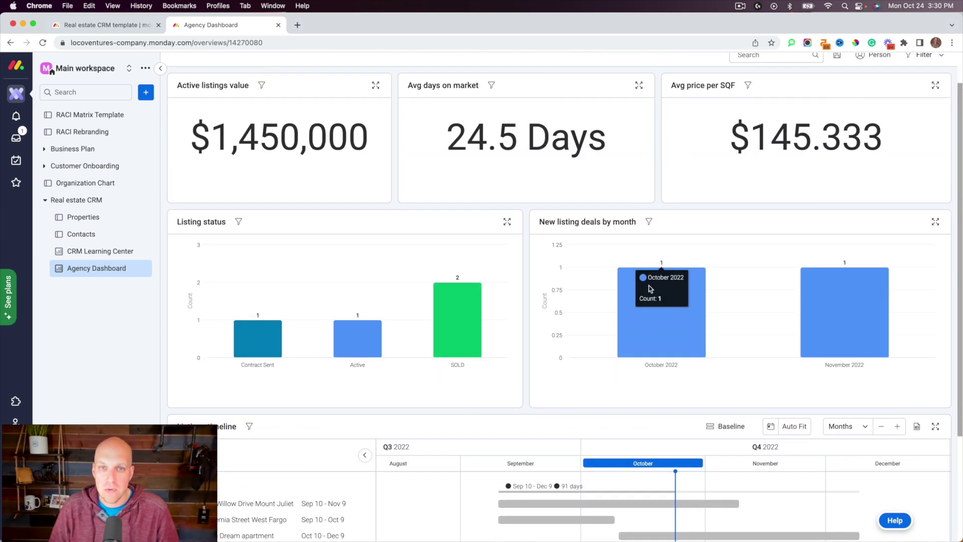
pyautogui.scroll(2, 458, 320)
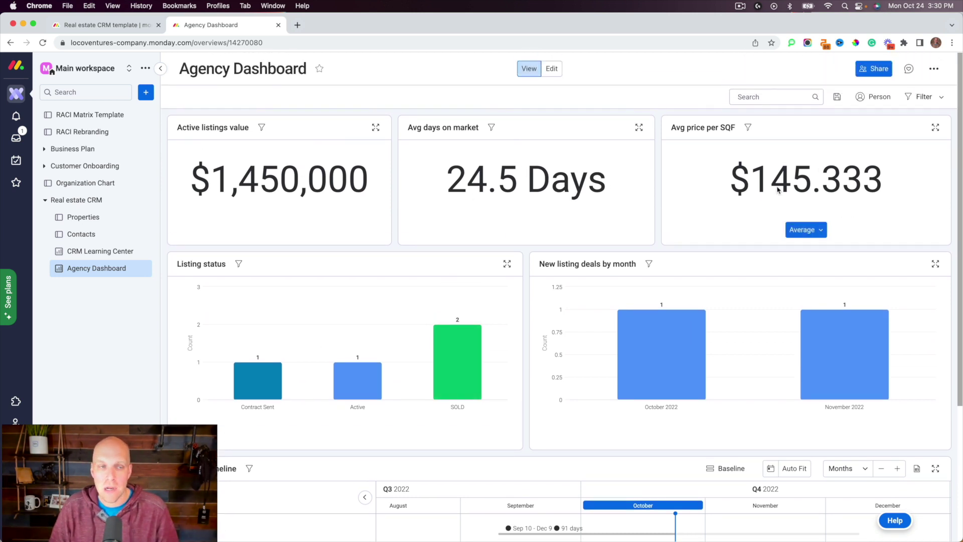
pyautogui.click(106, 25)
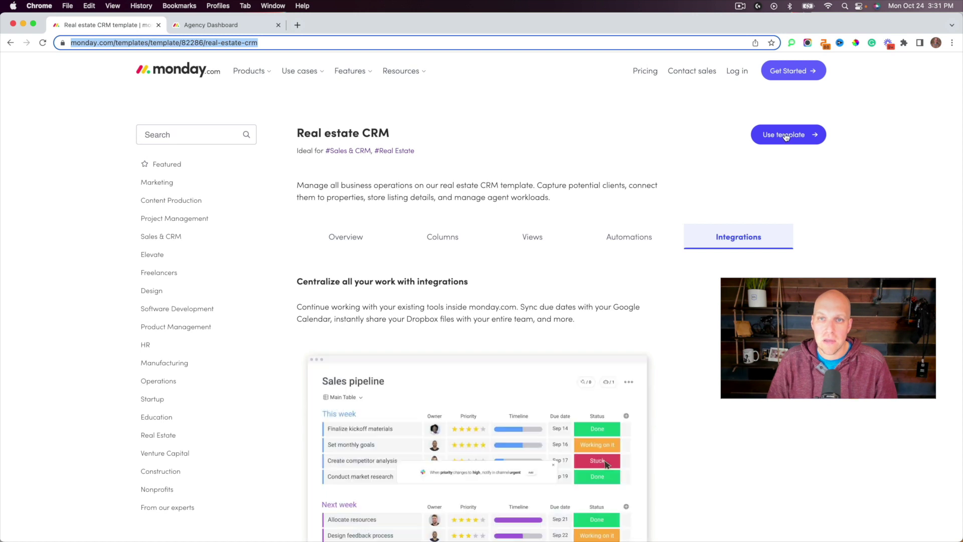
pyautogui.click(221, 25)
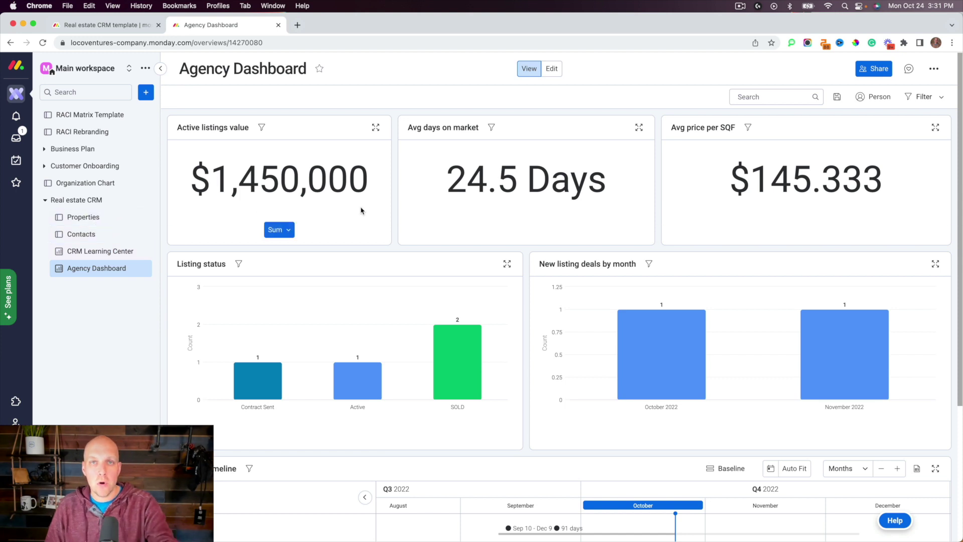
pyautogui.click(96, 218)
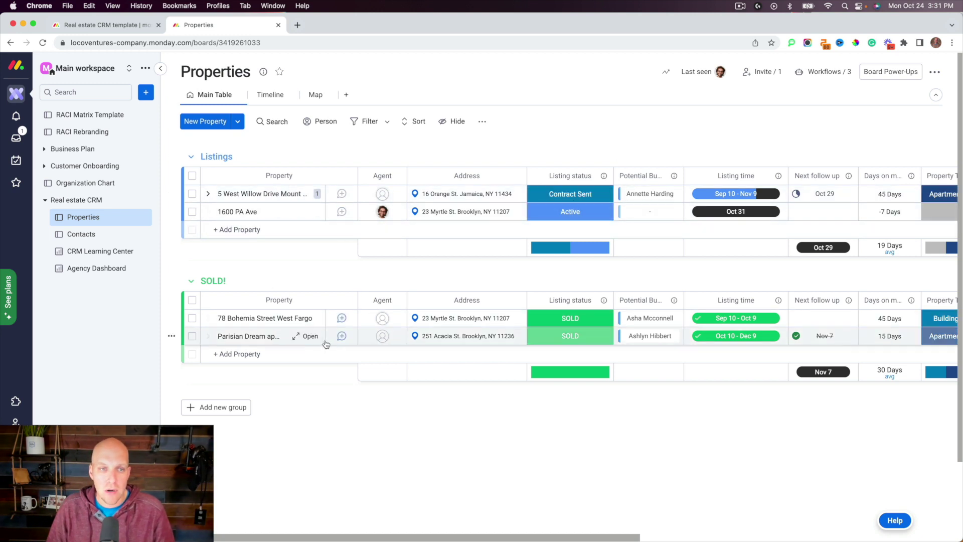
# - Select all four properties, from 5 West Willow to Parisian Dream, then clear the selection
pyautogui.click(192, 212)
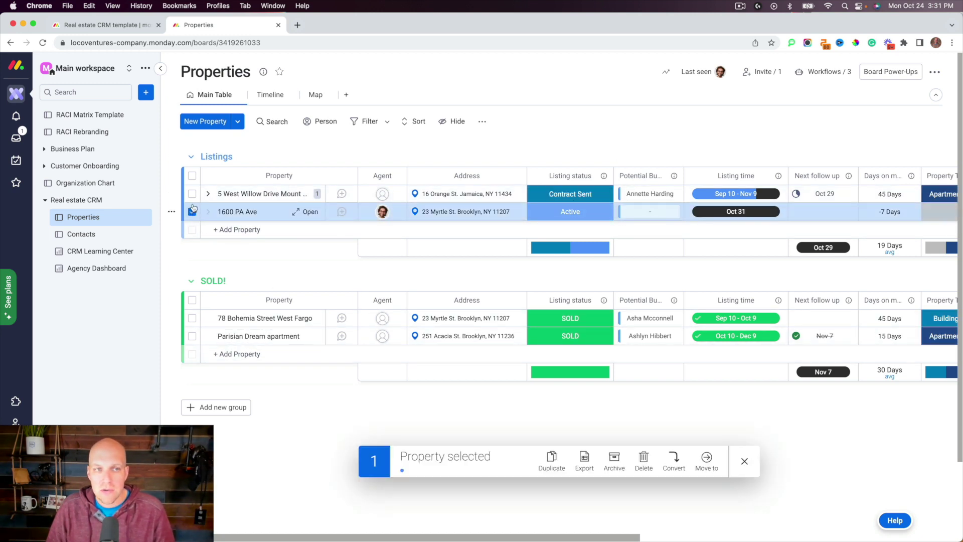
pyautogui.click(192, 193)
pyautogui.click(192, 318)
pyautogui.click(192, 336)
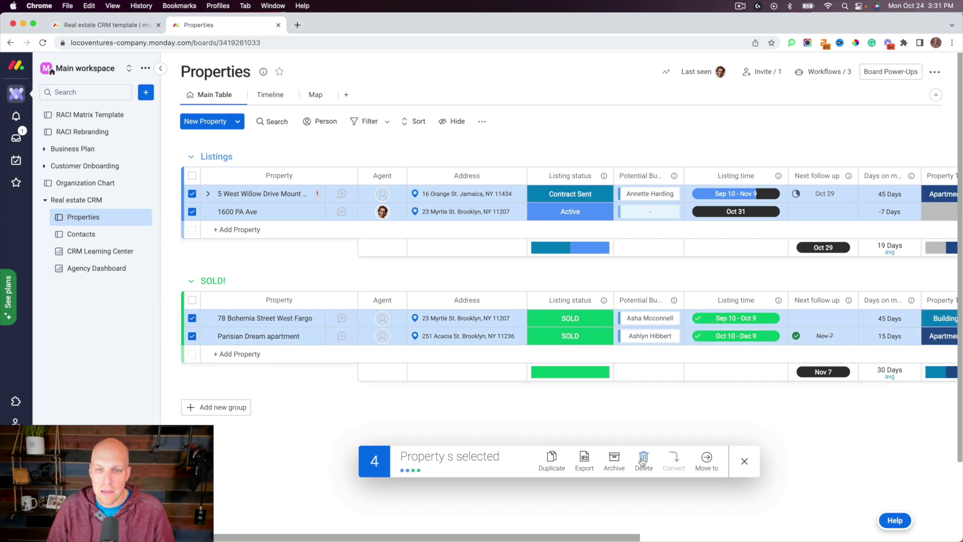
pyautogui.click(192, 336)
pyautogui.click(192, 318)
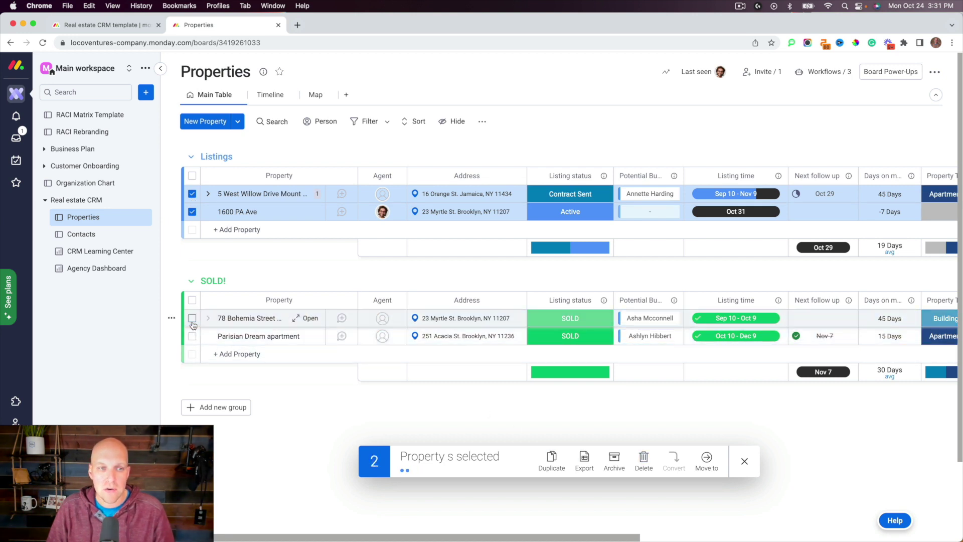
pyautogui.click(192, 212)
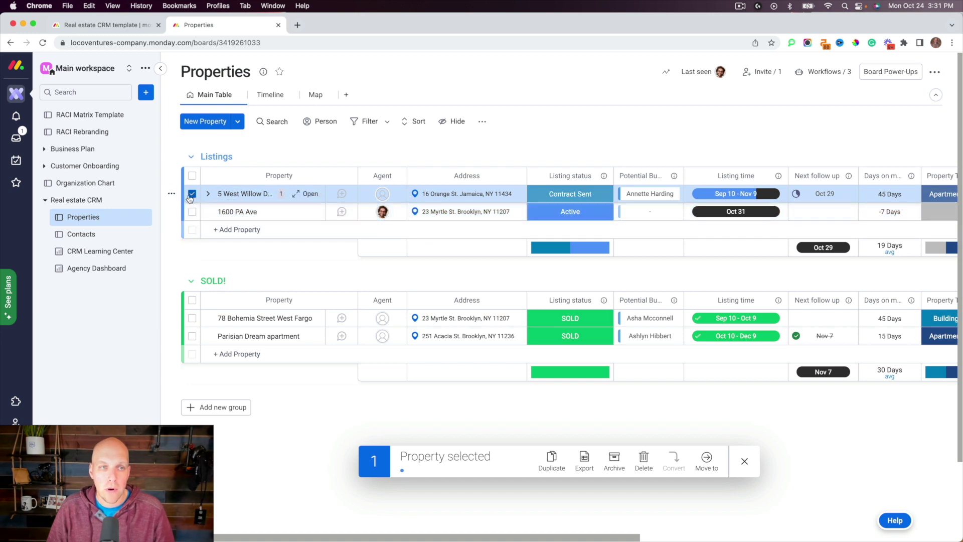
pyautogui.click(192, 195)
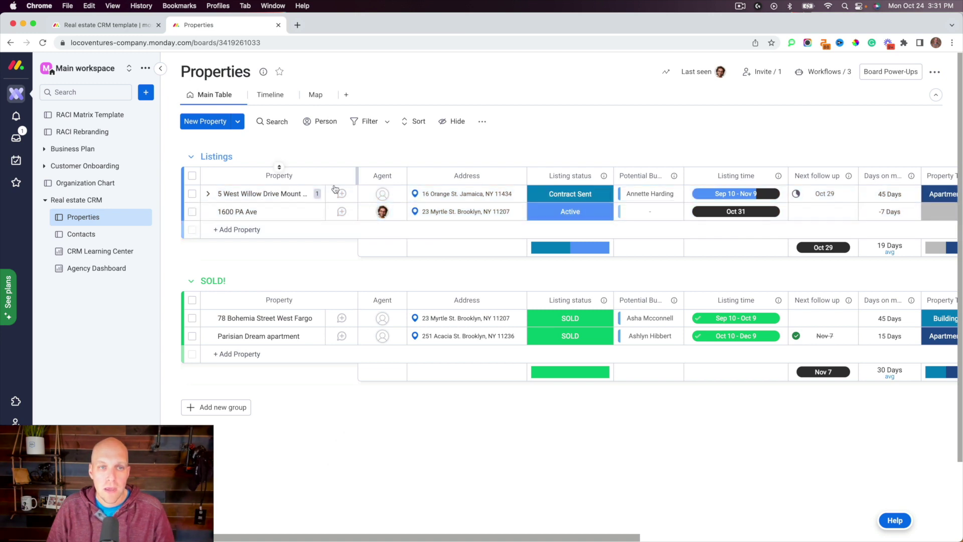
# - Preview the Agent picker for 5 West Willow and the account menu, closing both unchanged
pyautogui.click(381, 194)
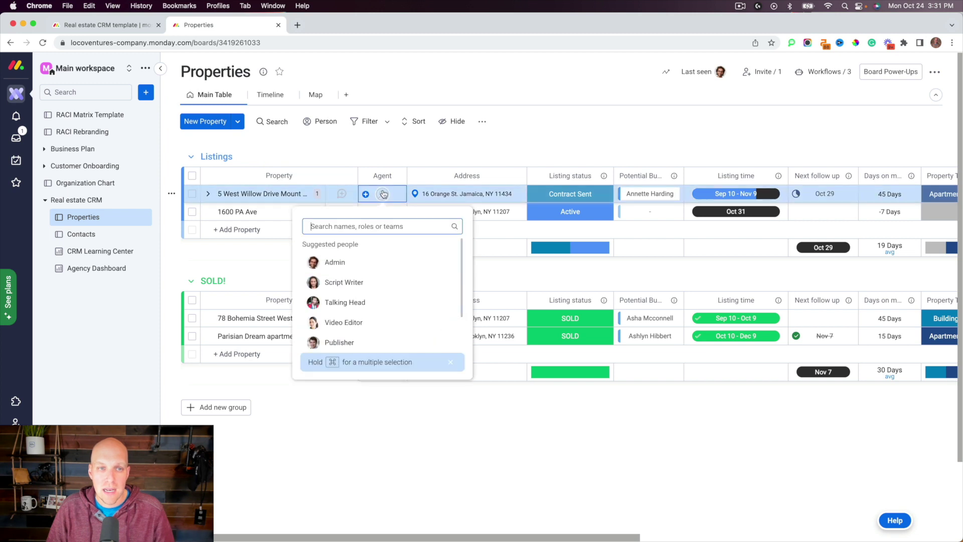
pyautogui.press('Escape')
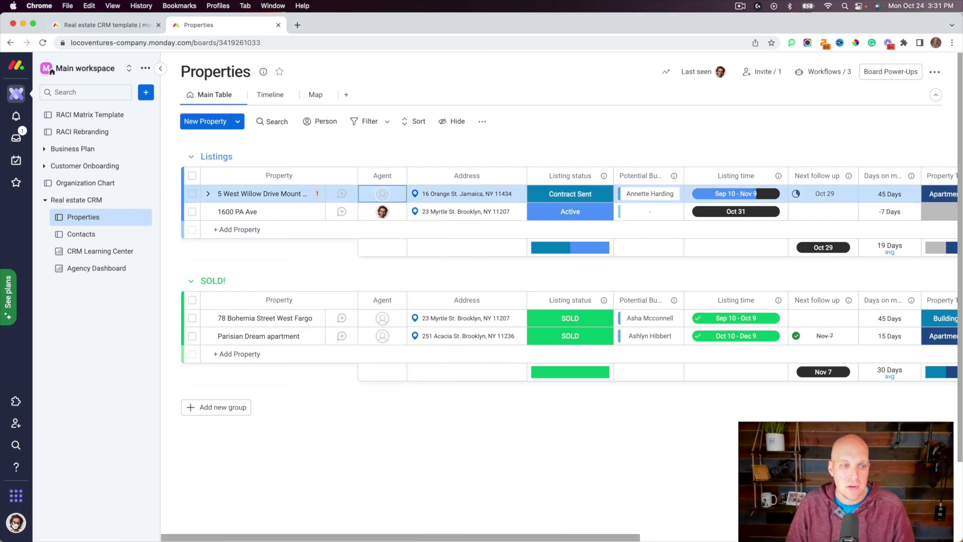
pyautogui.click(15, 523)
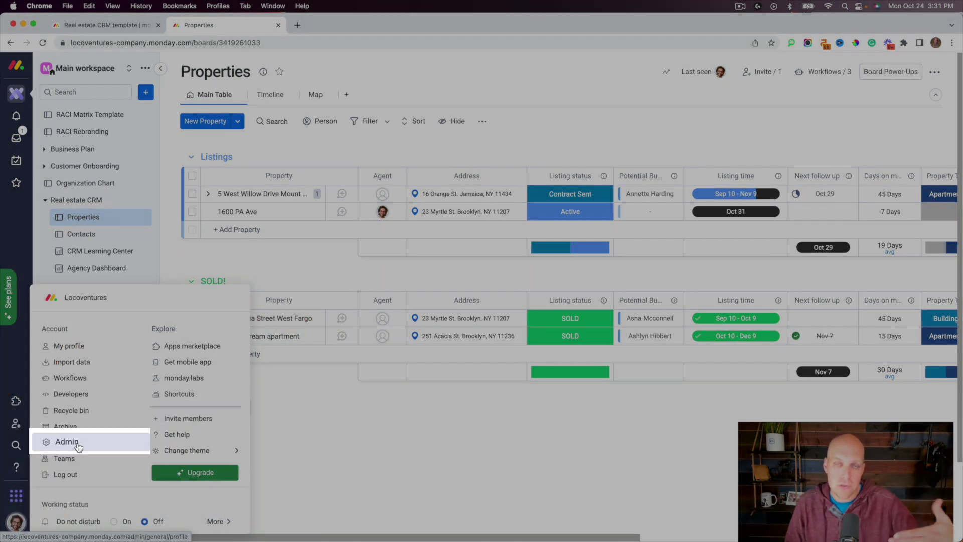
pyautogui.moveTo(201, 450)
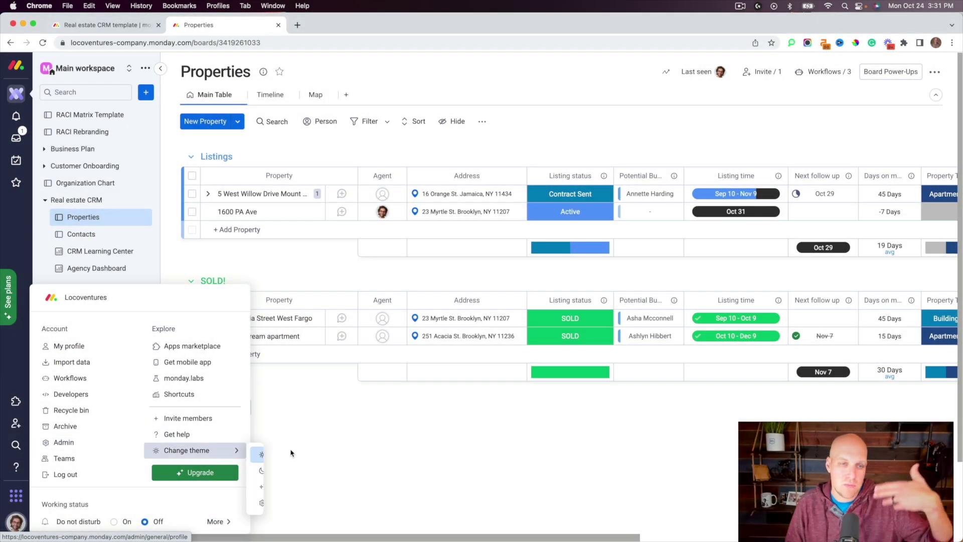
pyautogui.click(489, 447)
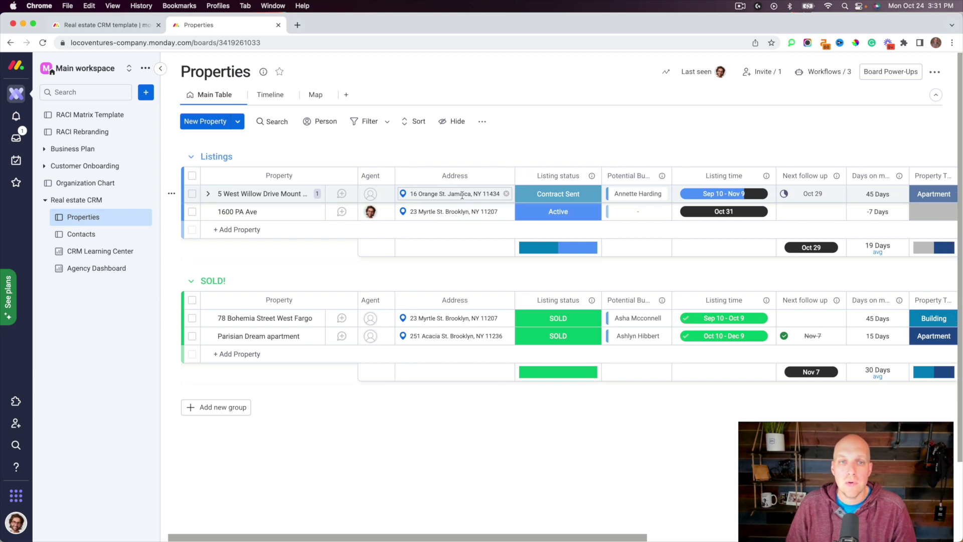
# - Set the listing status of 5 West Willow and 1600 PA Ave to Stuck
pyautogui.hscroll(3, 491, 195)
pyautogui.click(522, 194)
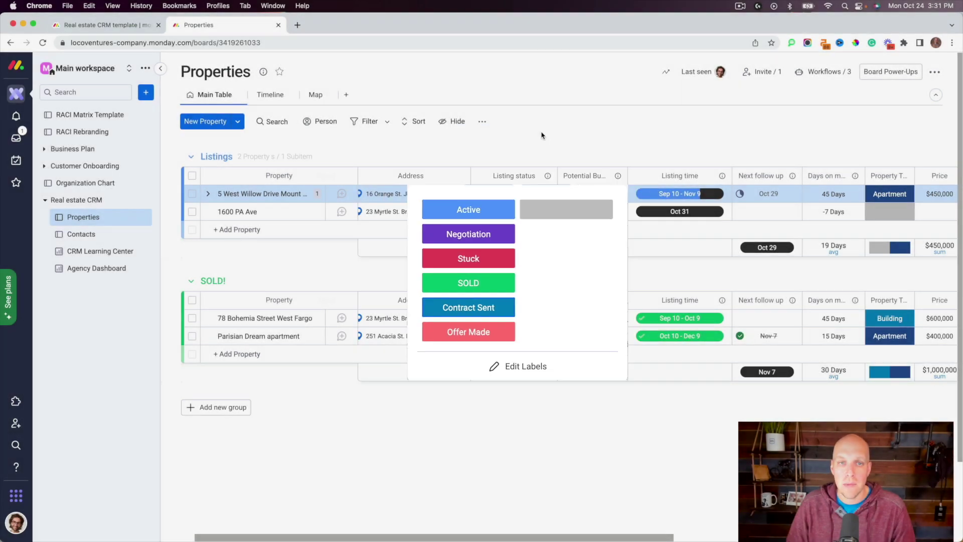
pyautogui.click(540, 133)
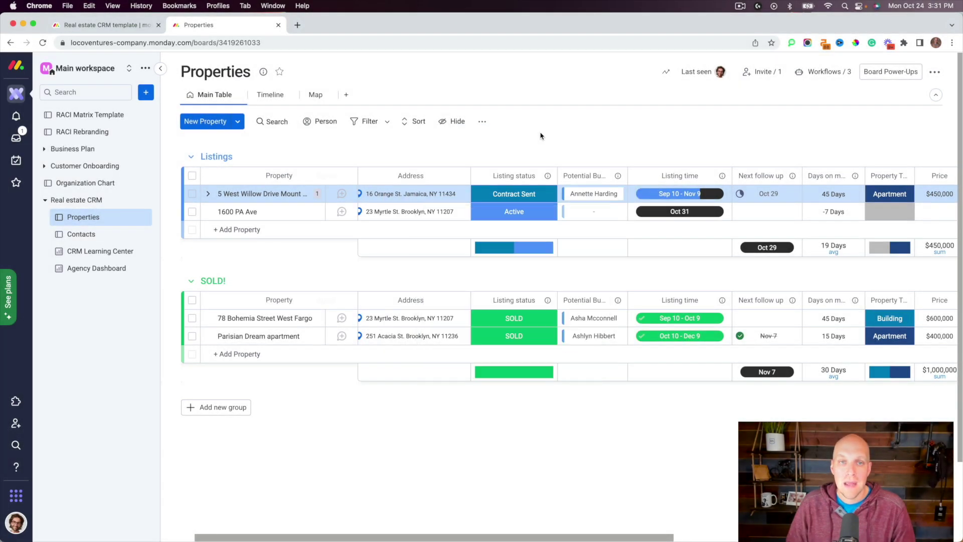
pyautogui.click(518, 196)
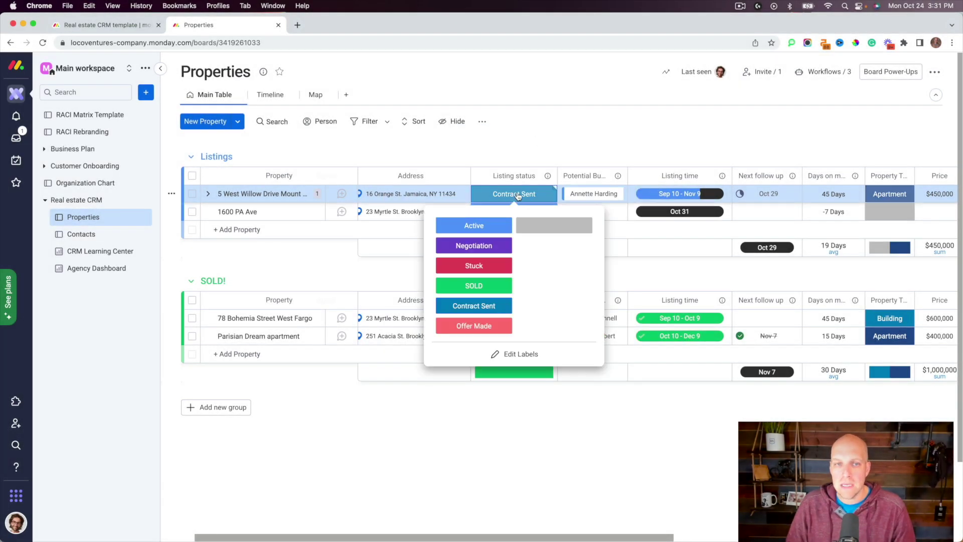
pyautogui.click(486, 267)
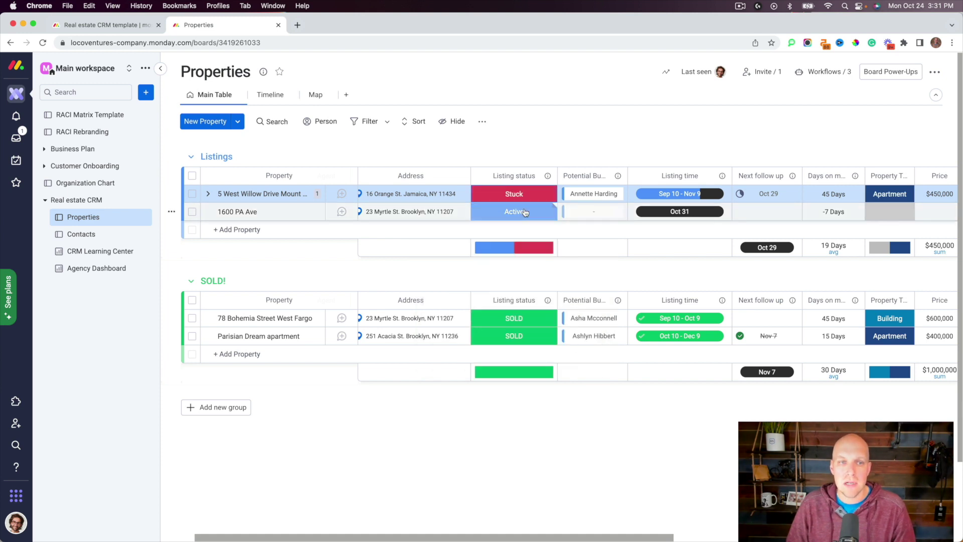
pyautogui.click(524, 212)
pyautogui.click(482, 281)
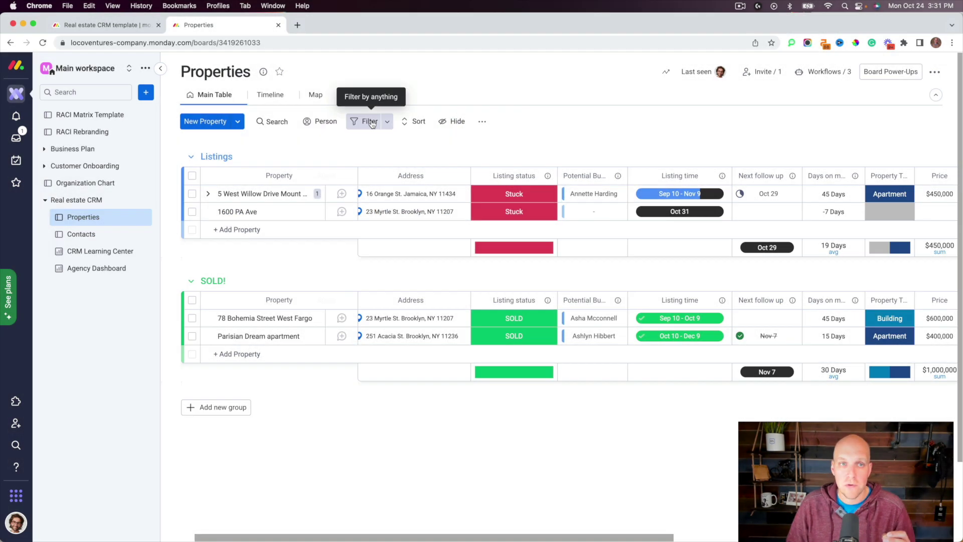
# - Filter the board to show only Stuck listings, then remove that filter
pyautogui.click(369, 121)
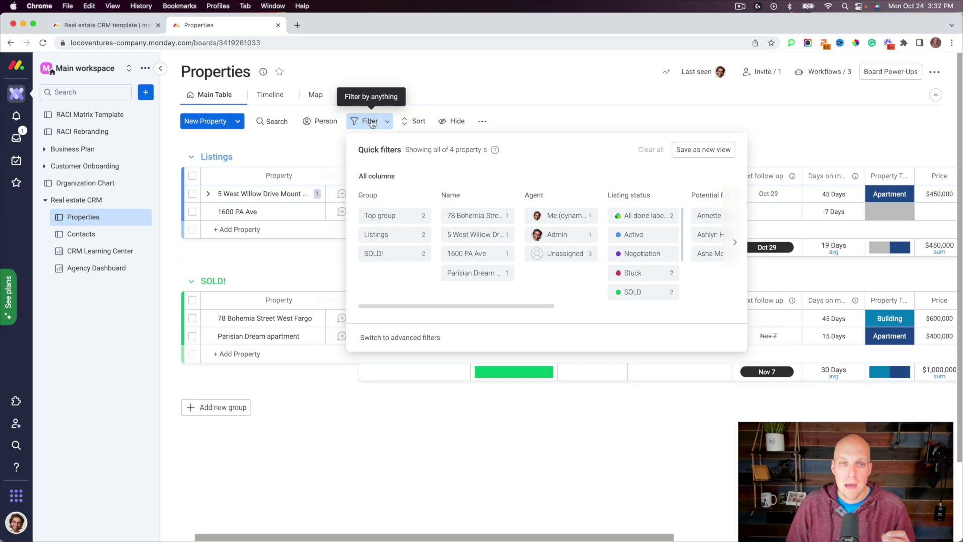
pyautogui.click(652, 273)
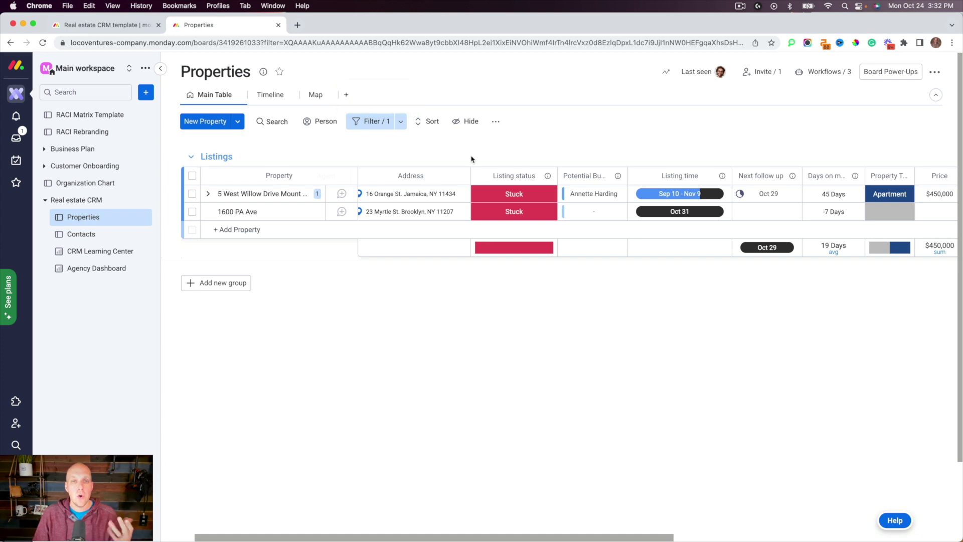
pyautogui.click(375, 121)
pyautogui.click(398, 219)
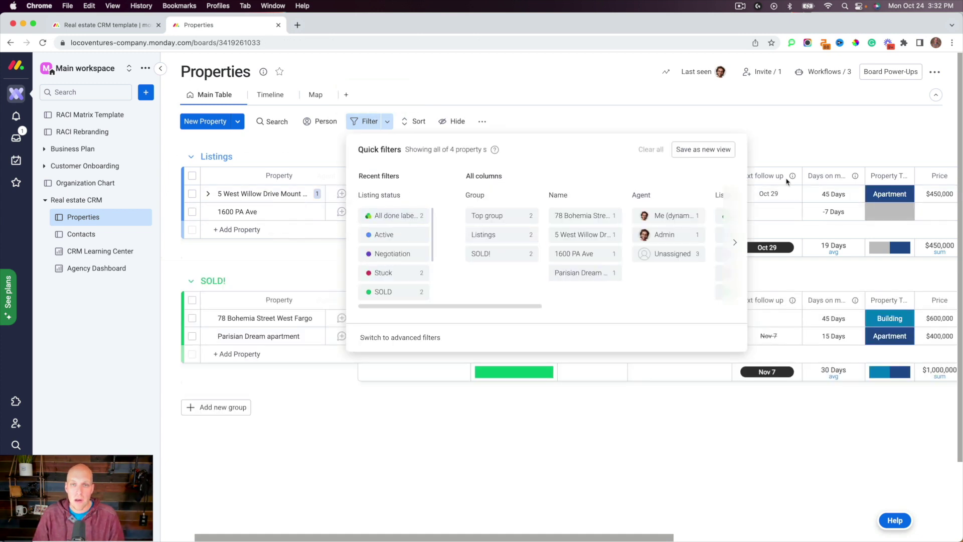
# - Change 1600 PA Ave's listing time from a trial Oct 16 to Oct 25, giving -1 Days
pyautogui.click(801, 149)
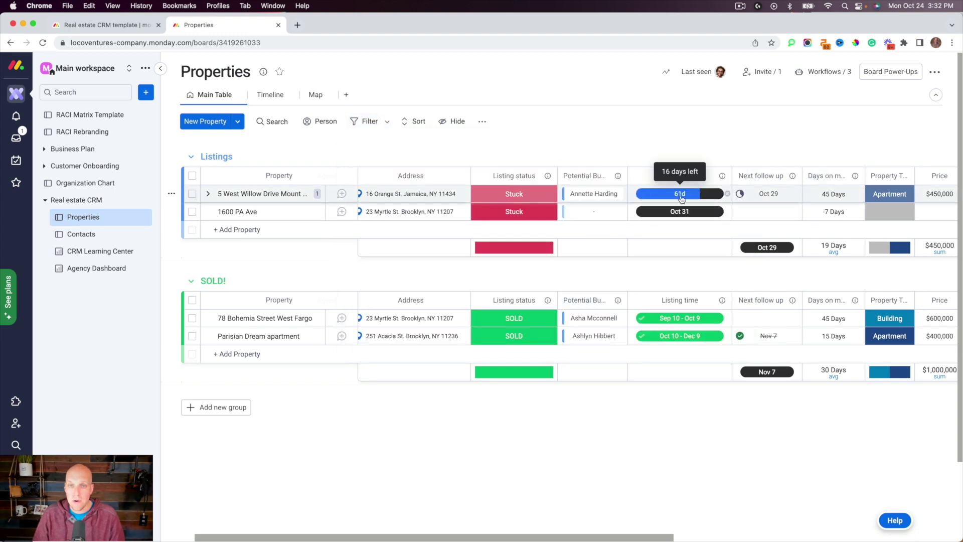
pyautogui.hscroll(2, 667, 203)
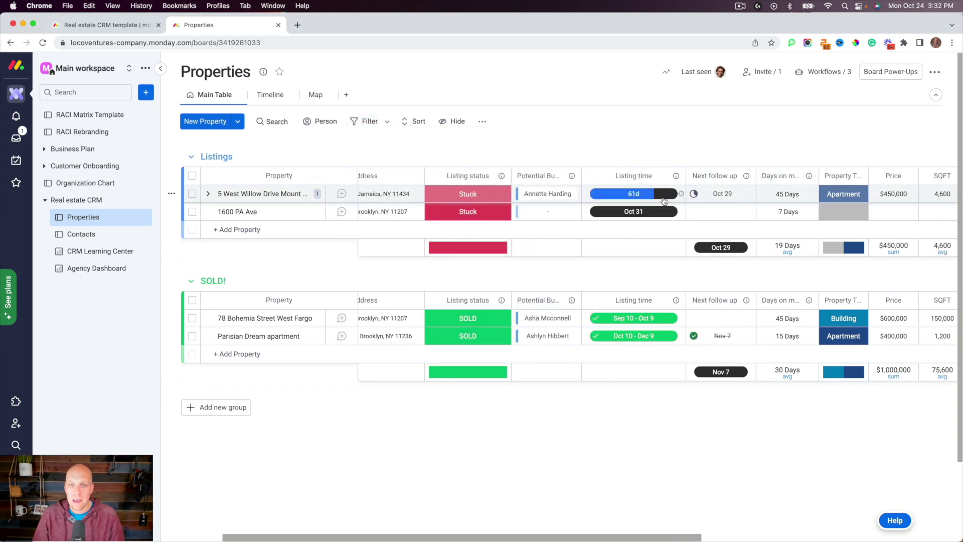
pyautogui.click(634, 212)
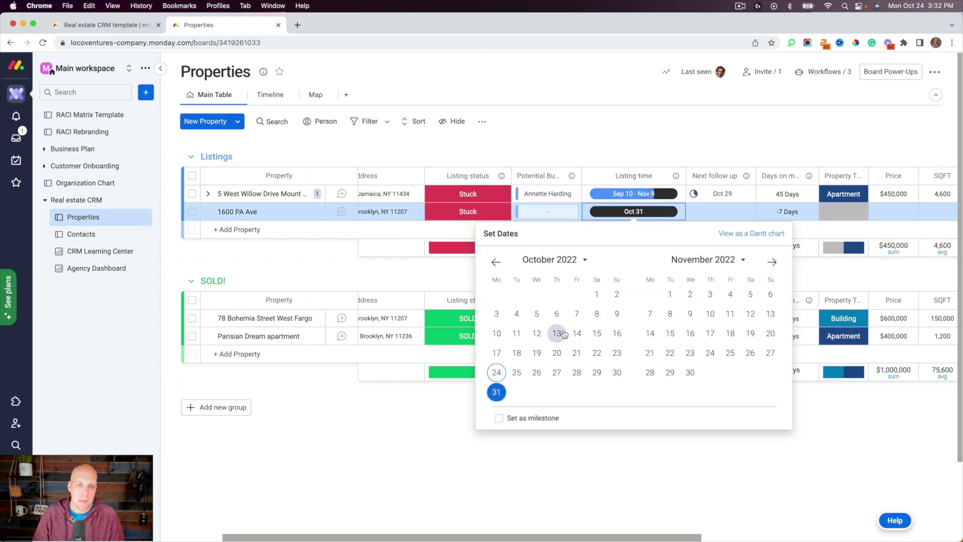
pyautogui.click(617, 333)
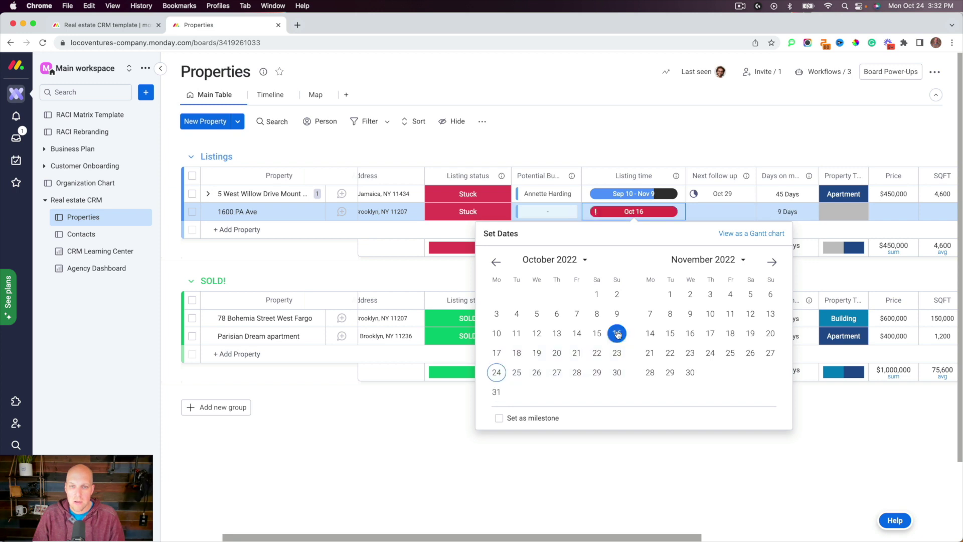
pyautogui.click(607, 152)
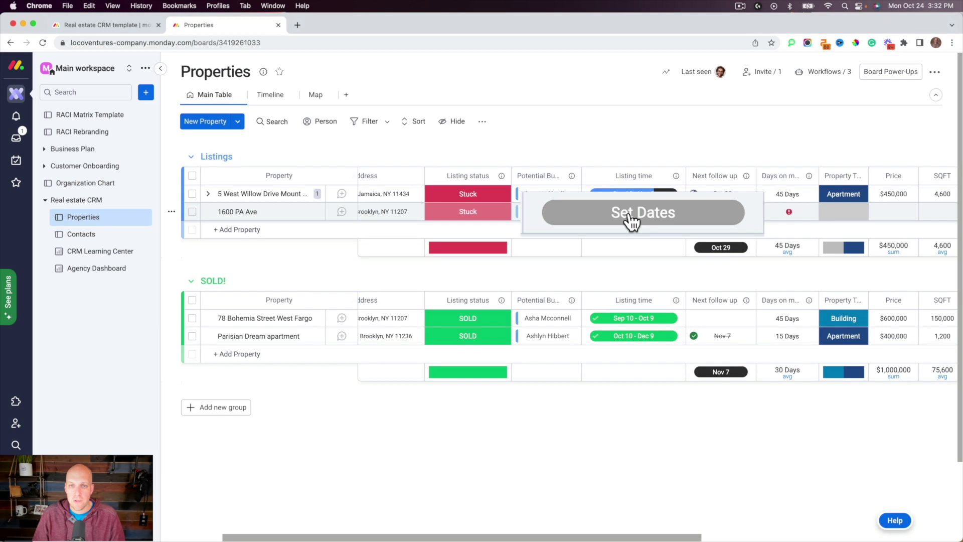
pyautogui.click(629, 216)
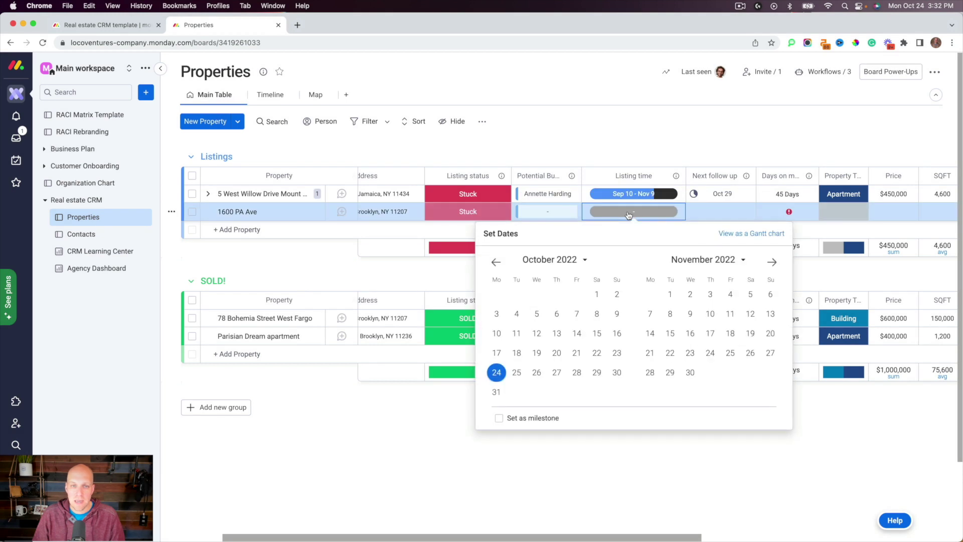
pyautogui.click(517, 372)
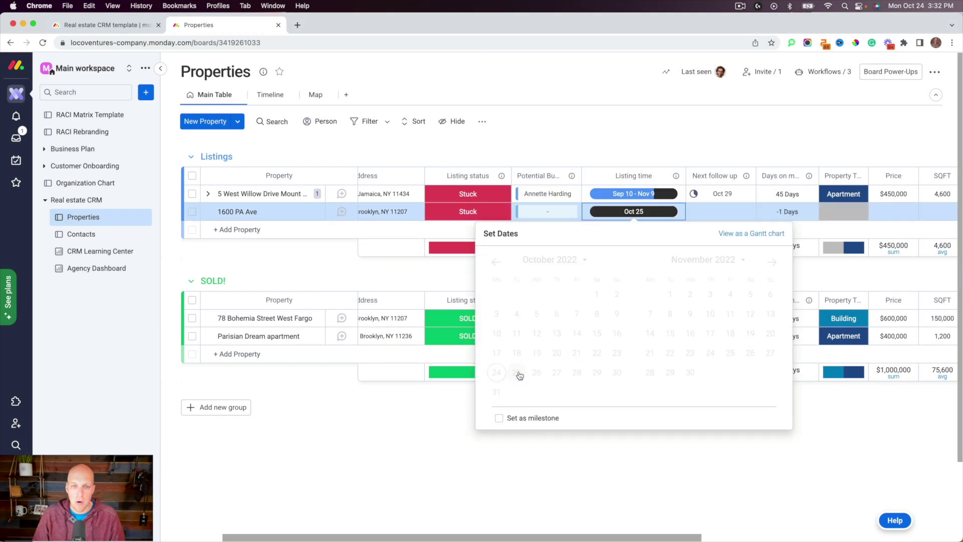
pyautogui.click(595, 151)
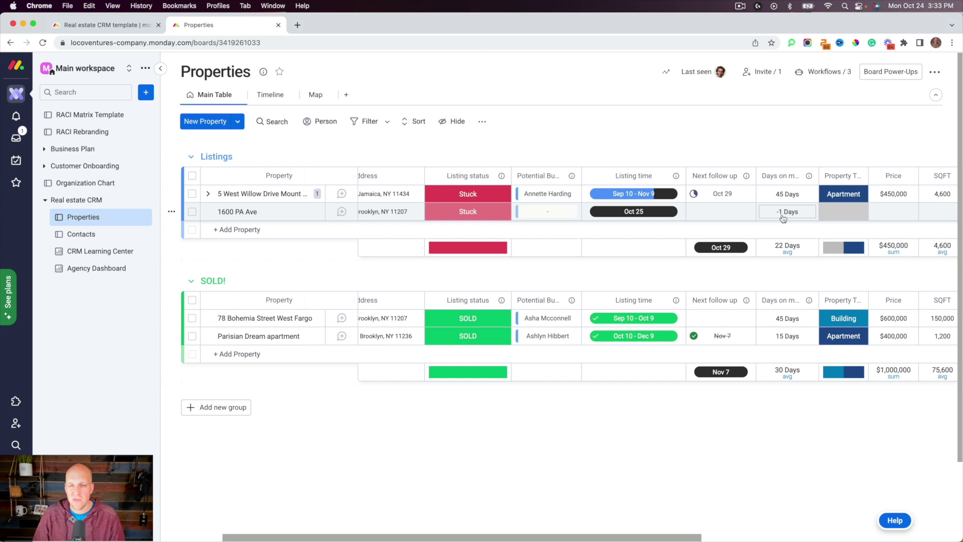
pyautogui.hscroll(3, 775, 219)
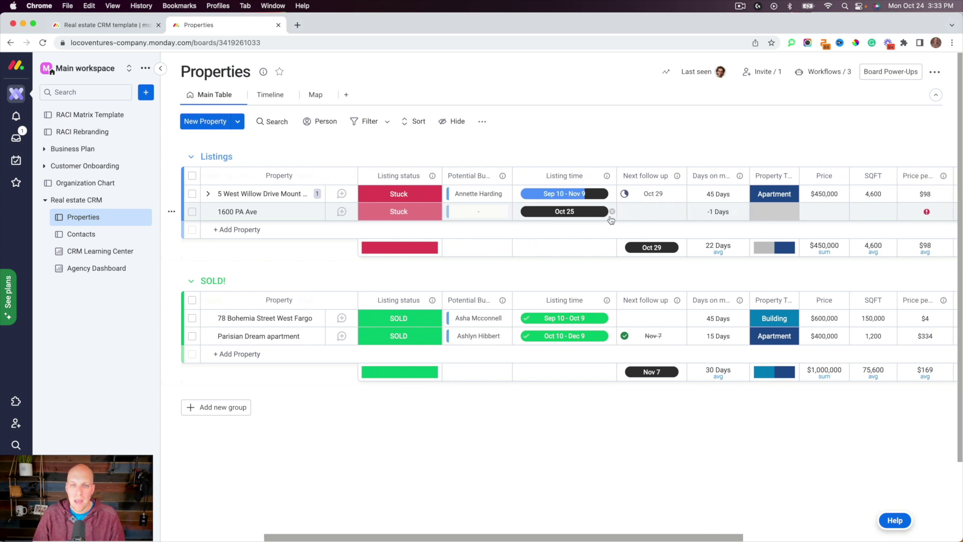
pyautogui.click(566, 212)
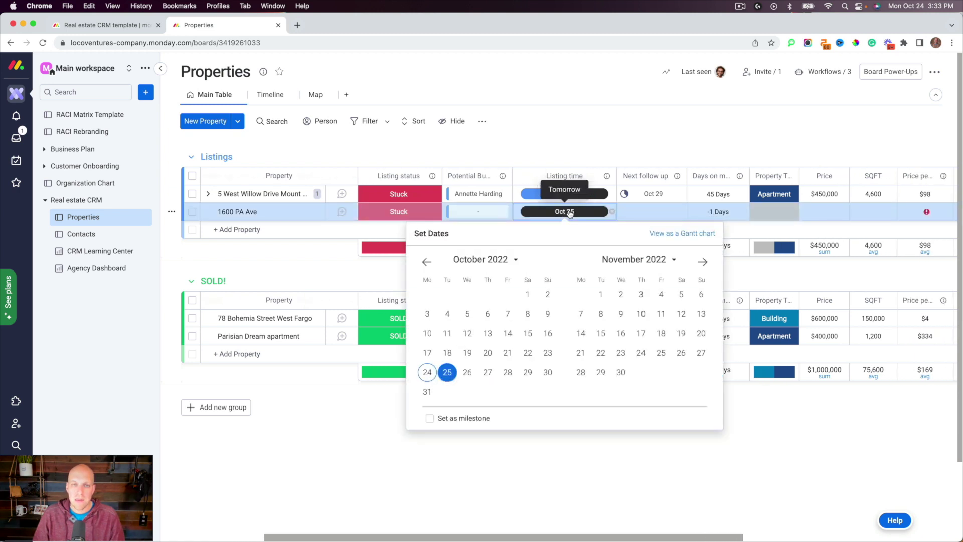
pyautogui.click(585, 151)
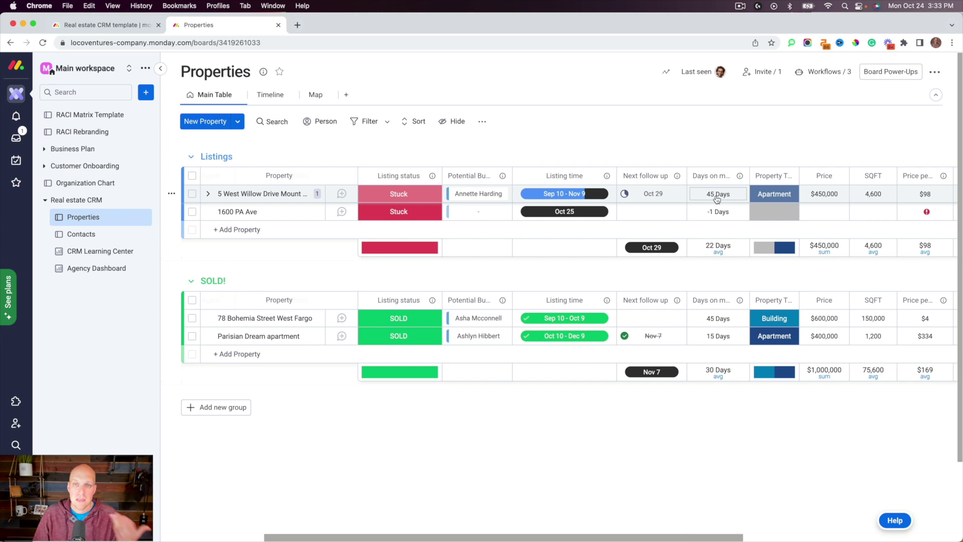
pyautogui.click(80, 268)
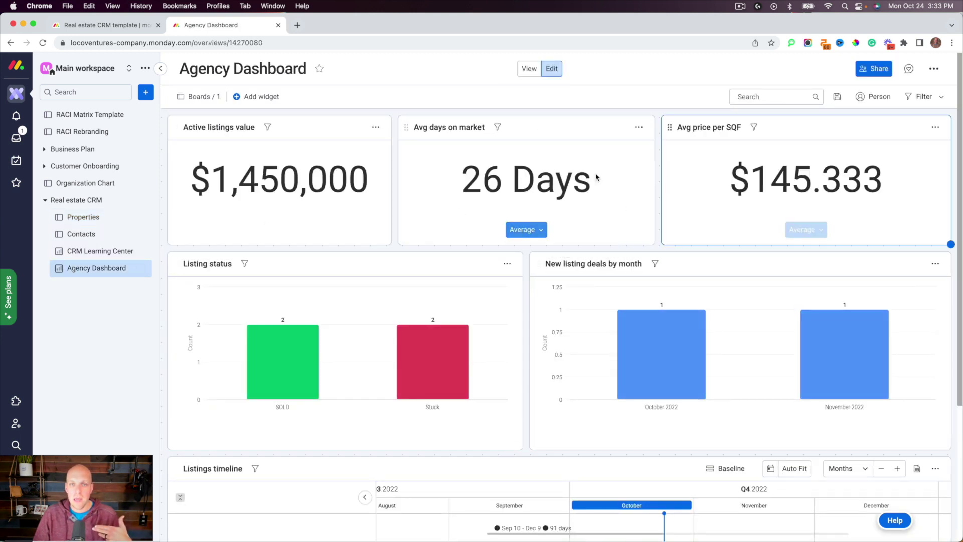
pyautogui.click(83, 221)
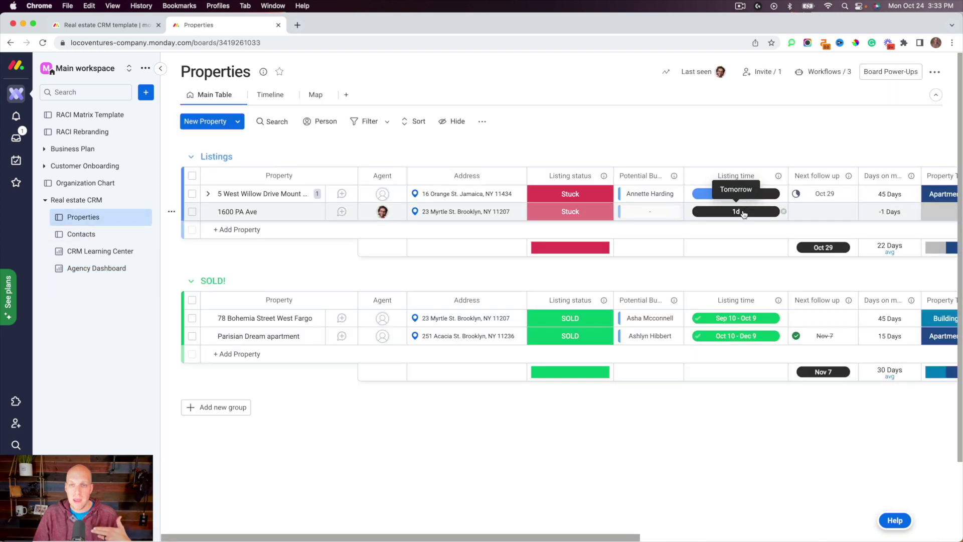
pyautogui.click(735, 195)
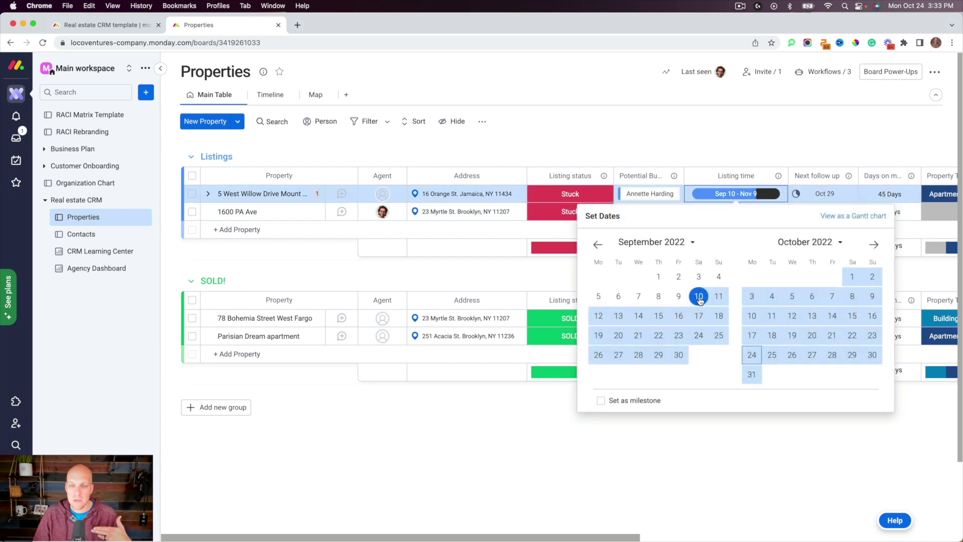
pyautogui.click(812, 335)
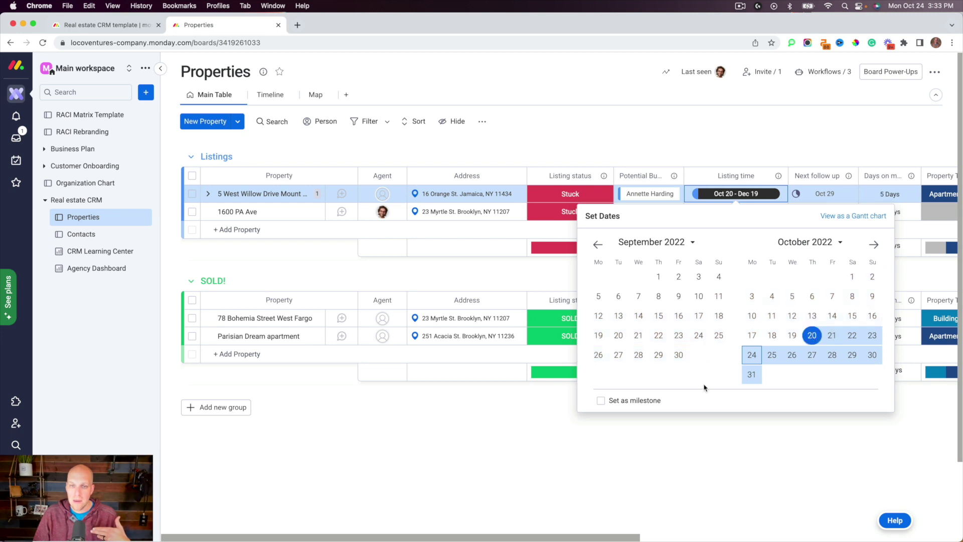
pyautogui.click(692, 434)
pyautogui.click(122, 274)
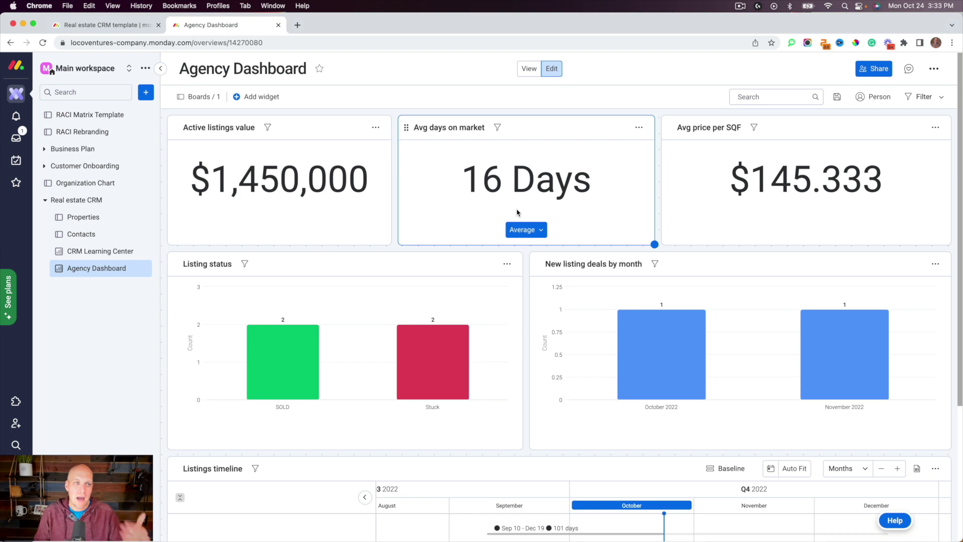
pyautogui.click(97, 219)
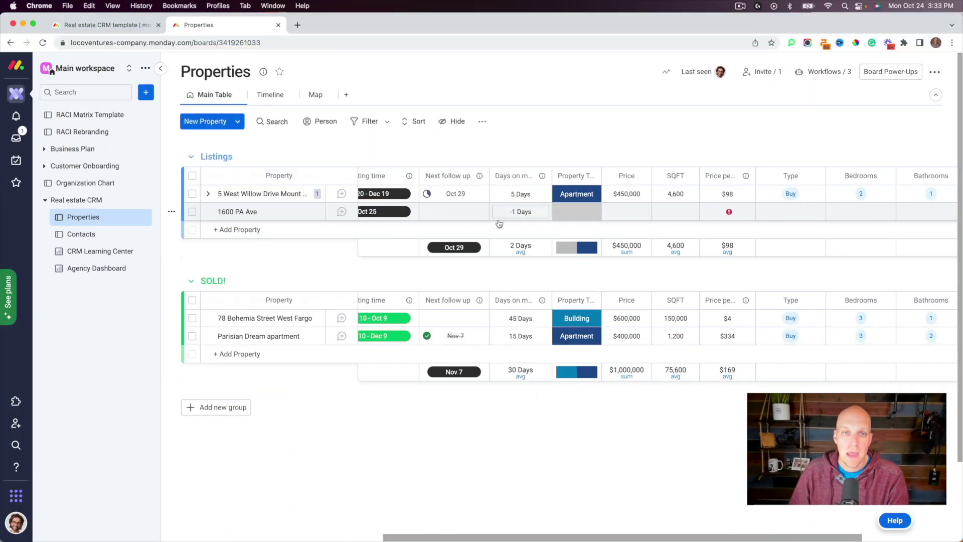
pyautogui.click(592, 195)
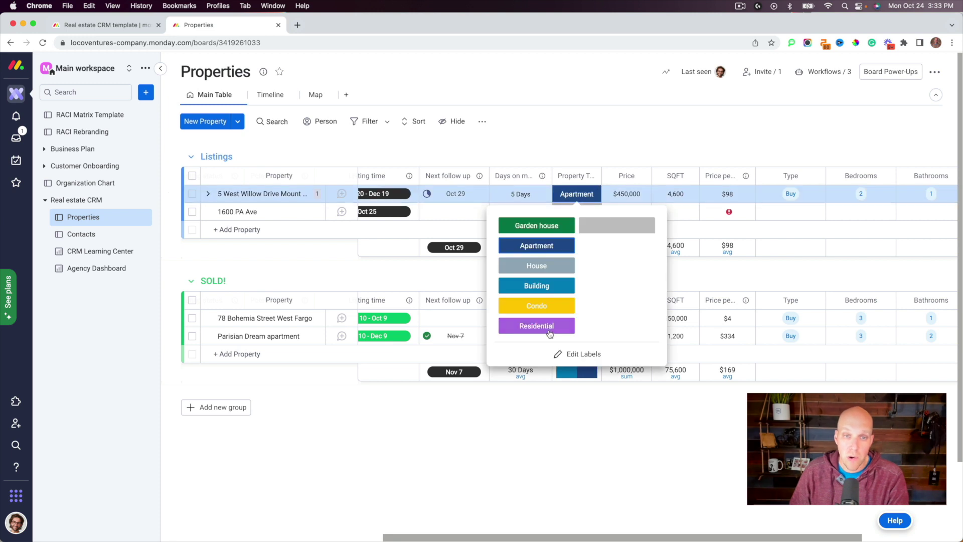
pyautogui.click(658, 131)
pyautogui.hscroll(3, 698, 195)
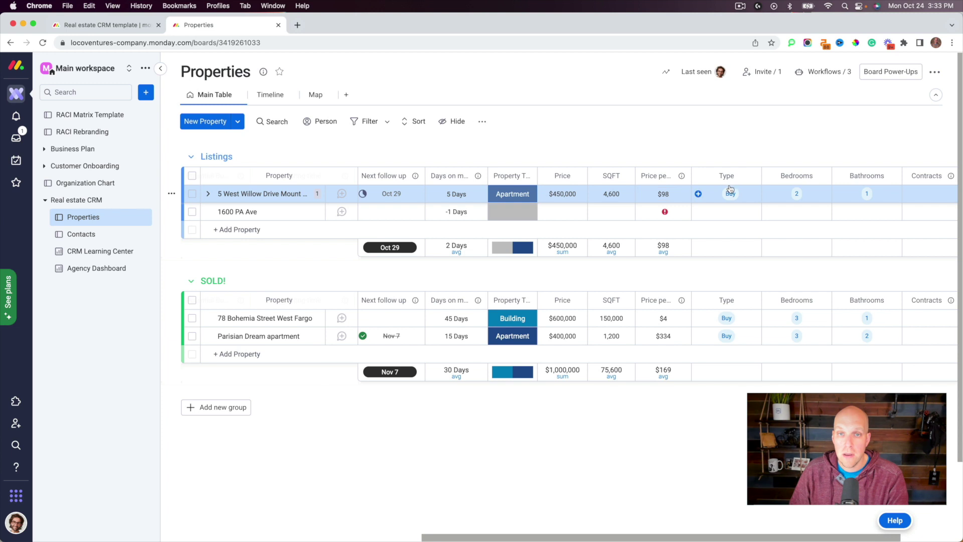
pyautogui.hscroll(4, 740, 200)
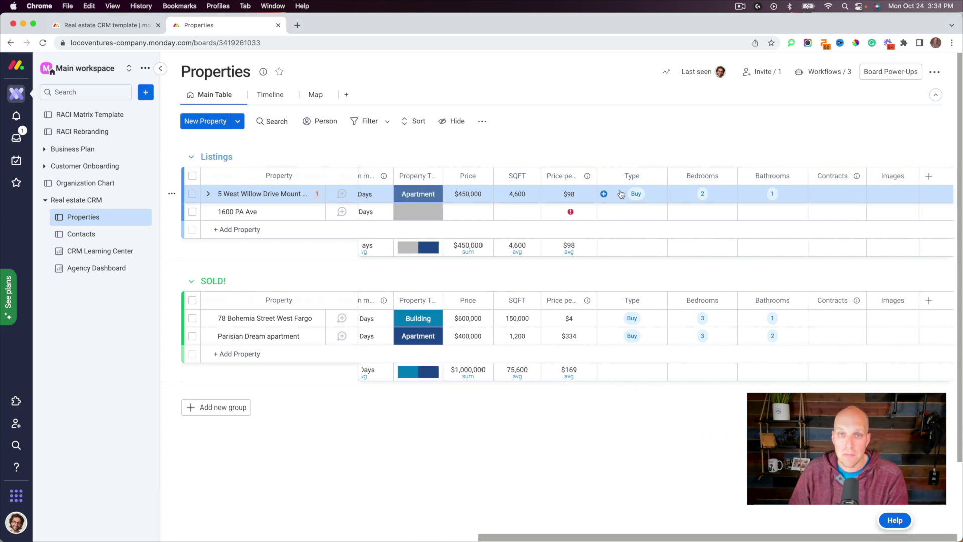
pyautogui.click(634, 196)
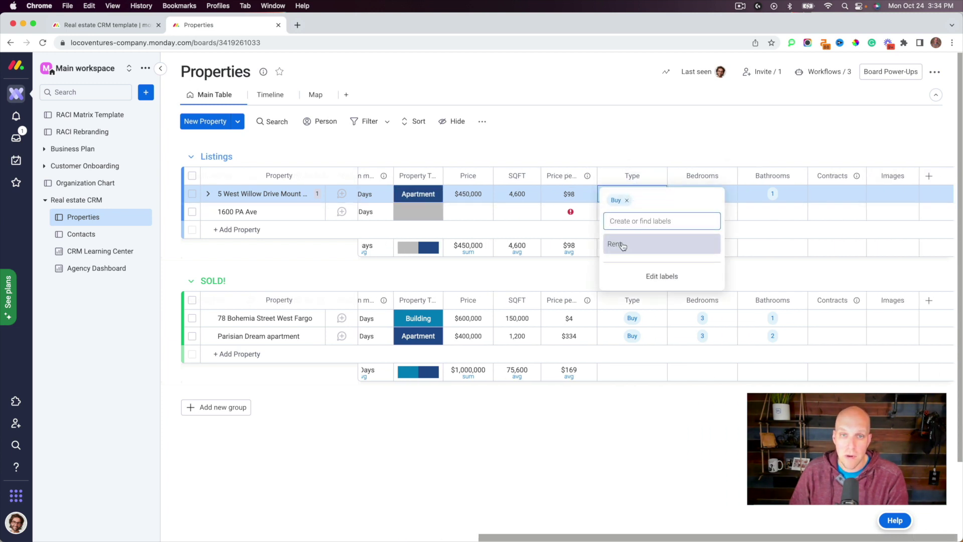
pyautogui.click(704, 187)
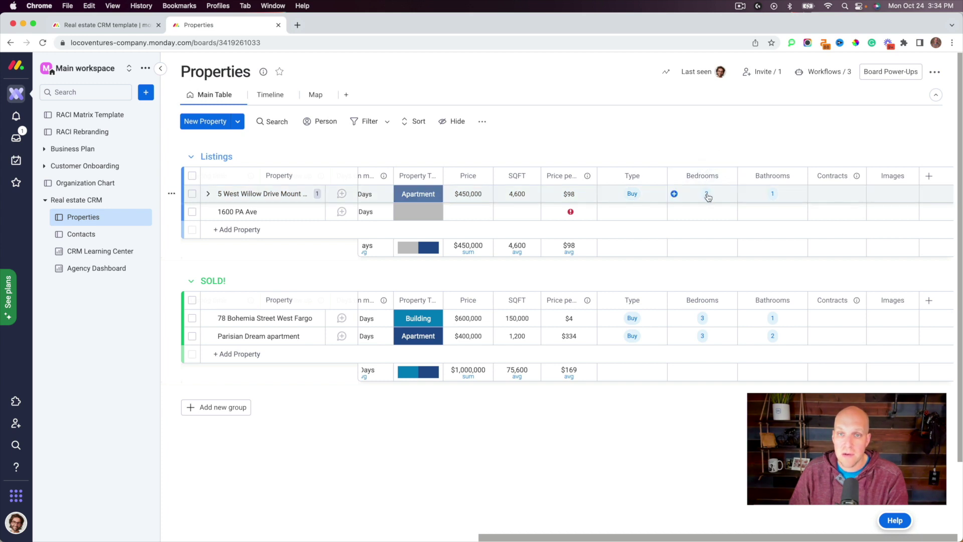
pyautogui.click(706, 195)
pyautogui.click(829, 141)
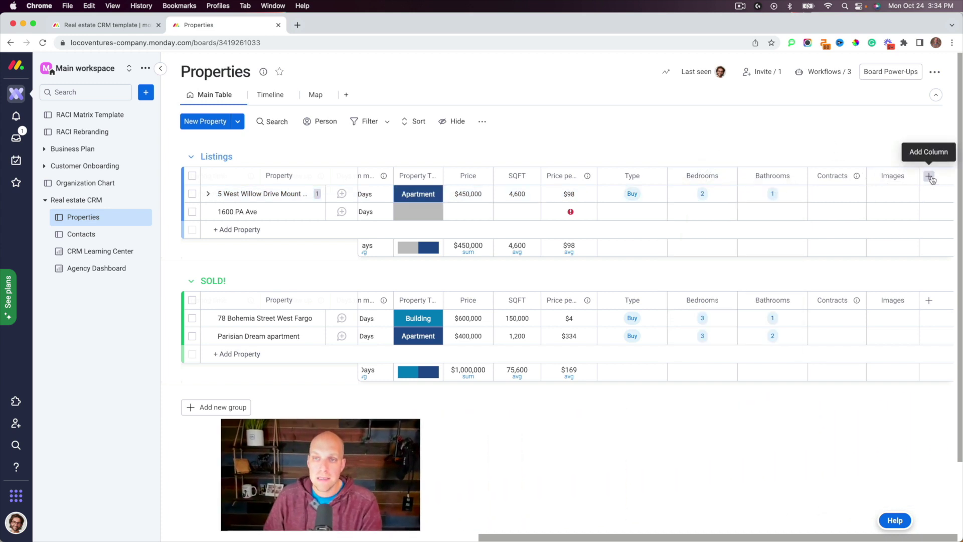
# - Browse the column types without adding one, then switch to the Contacts board
pyautogui.click(932, 178)
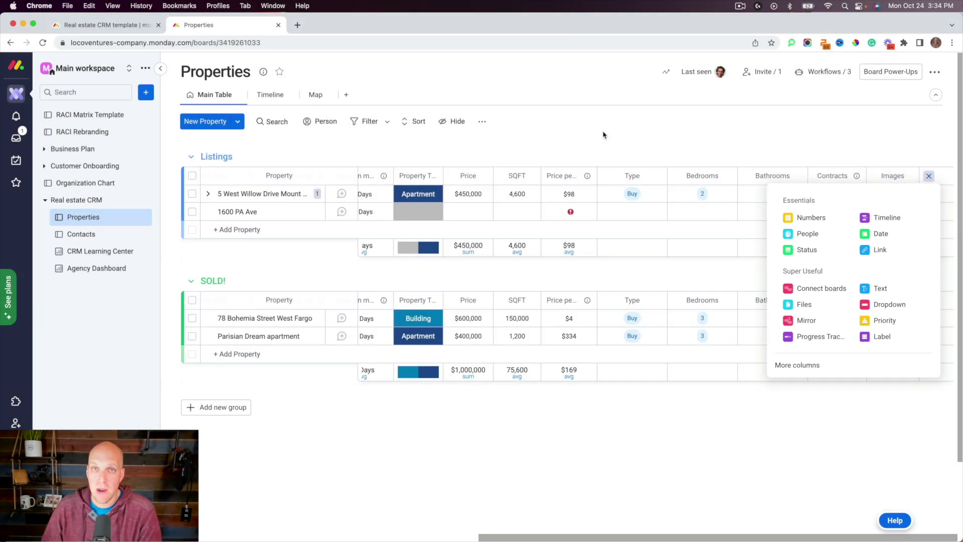
pyautogui.click(604, 135)
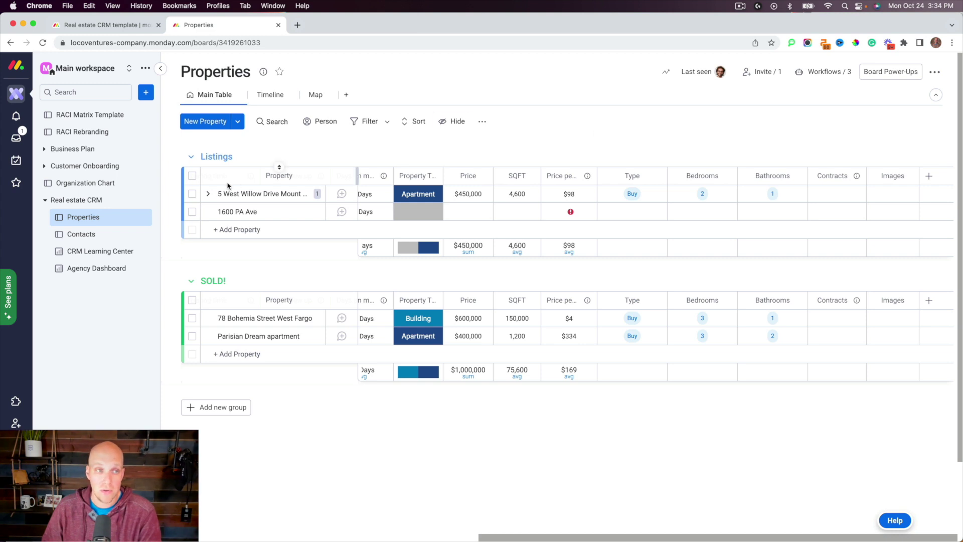
pyautogui.click(76, 234)
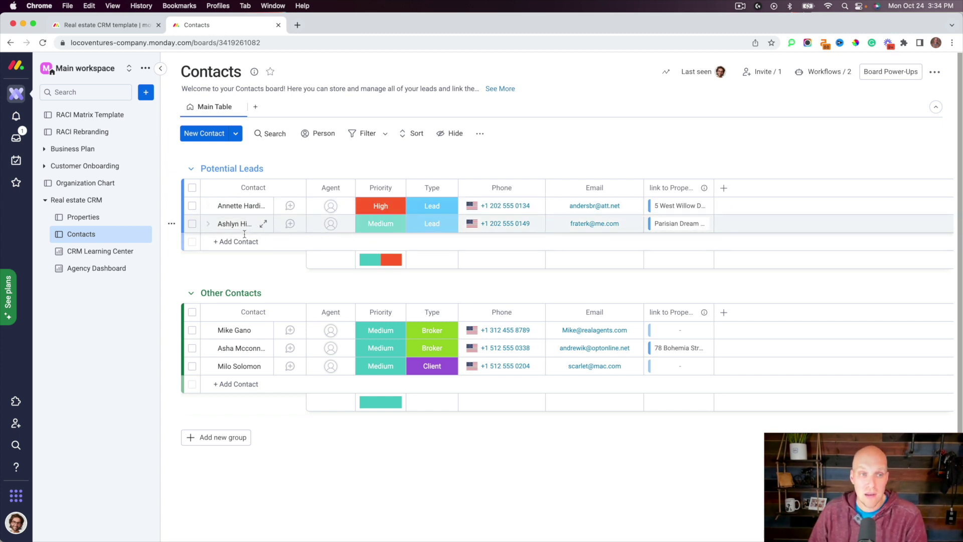
# - Add a blank New Contact to Potential Leads and choose a Form (WorkForms) view
pyautogui.click(210, 133)
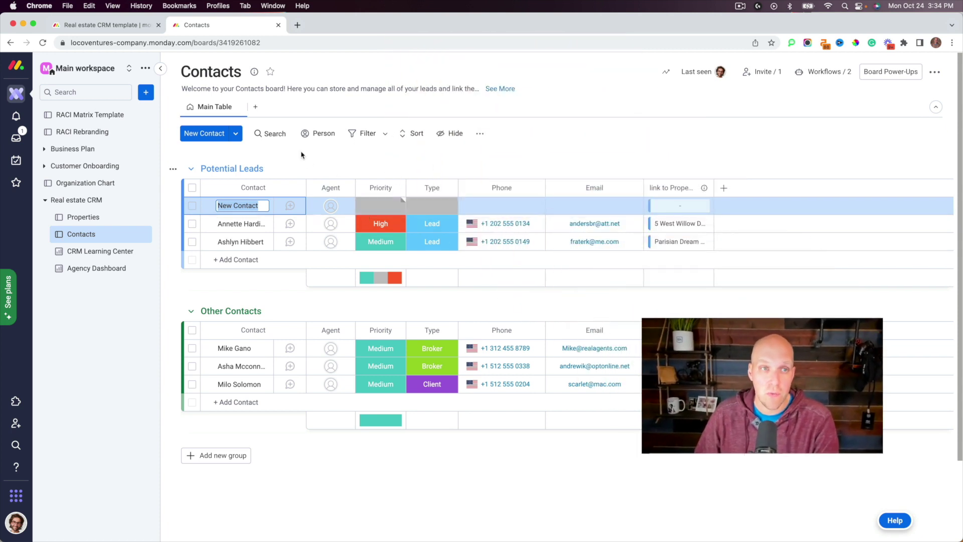
pyautogui.click(255, 107)
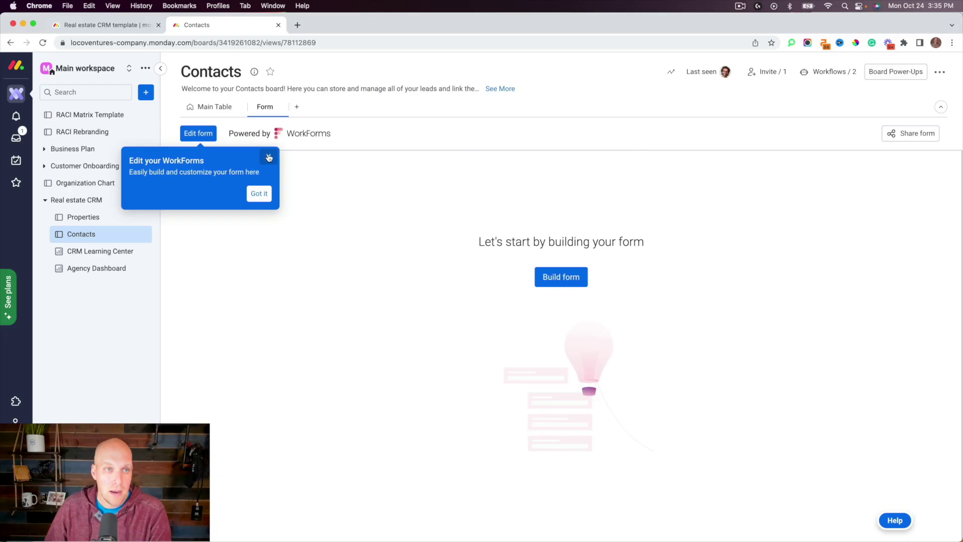
# - Build the form with Name, Priority, Type, Phone and Email fields, then copy its public link
pyautogui.click(268, 158)
pyautogui.click(567, 280)
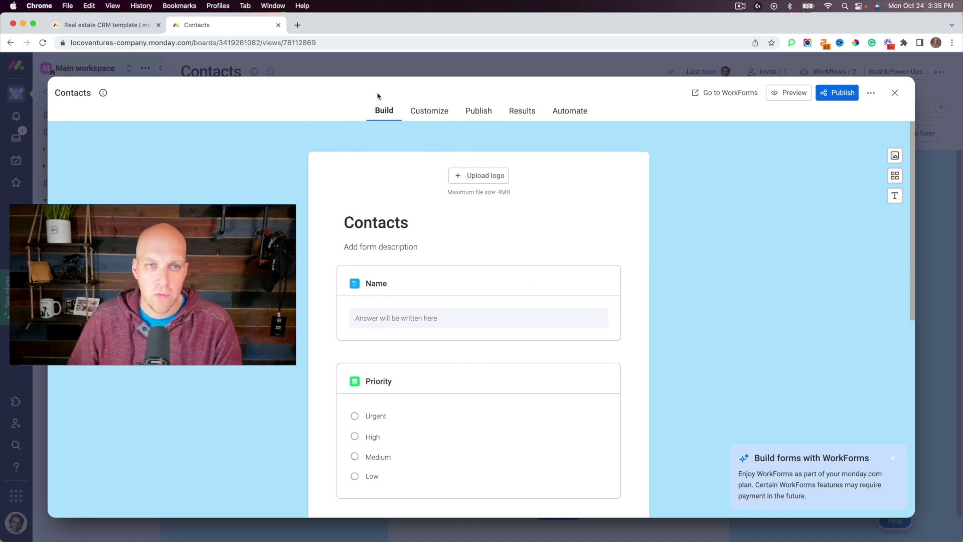
pyautogui.scroll(-6, 400, 333)
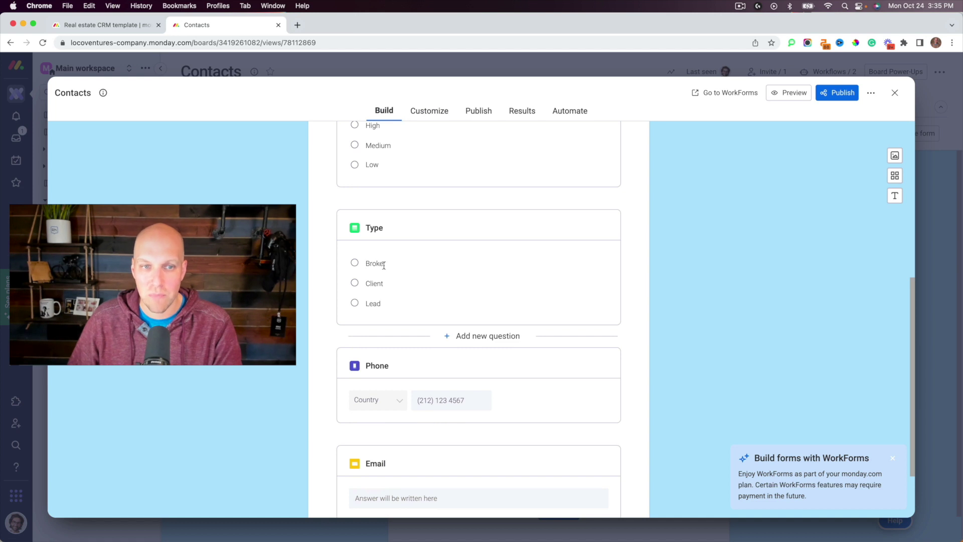
pyautogui.scroll(-2, 396, 403)
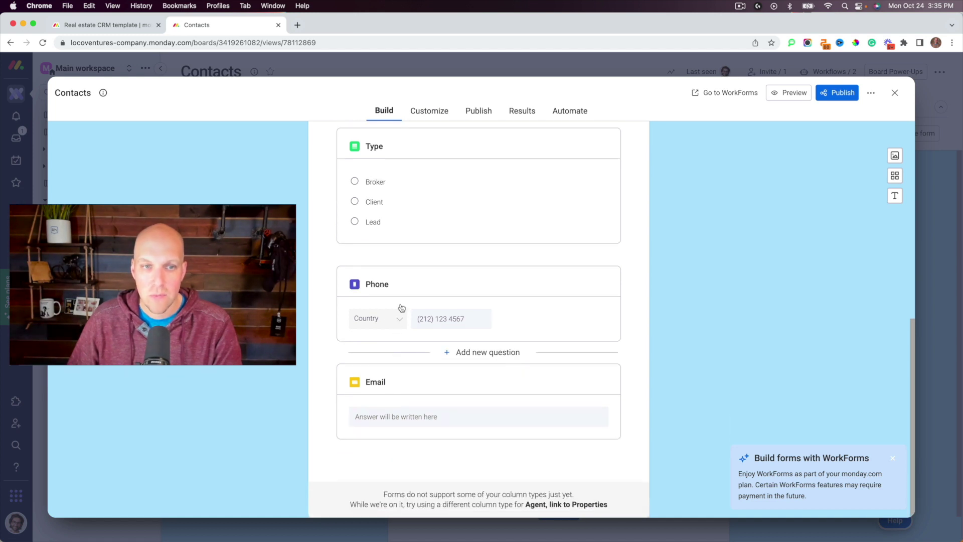
pyautogui.scroll(8, 419, 470)
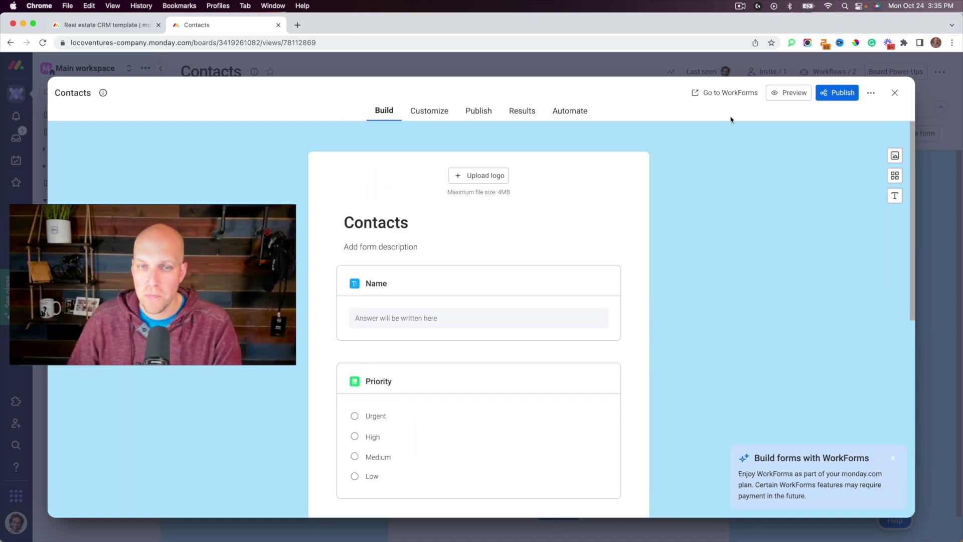
pyautogui.click(839, 95)
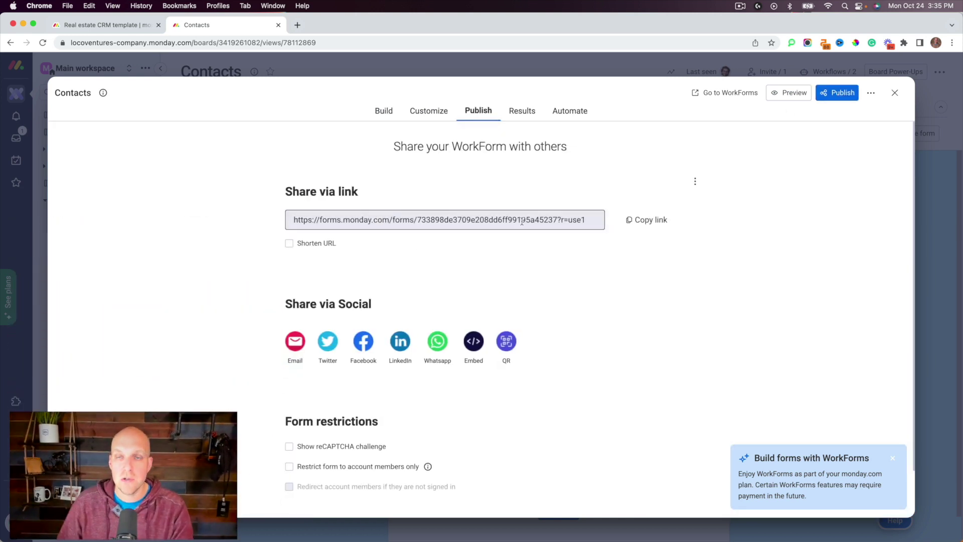
pyautogui.click(650, 220)
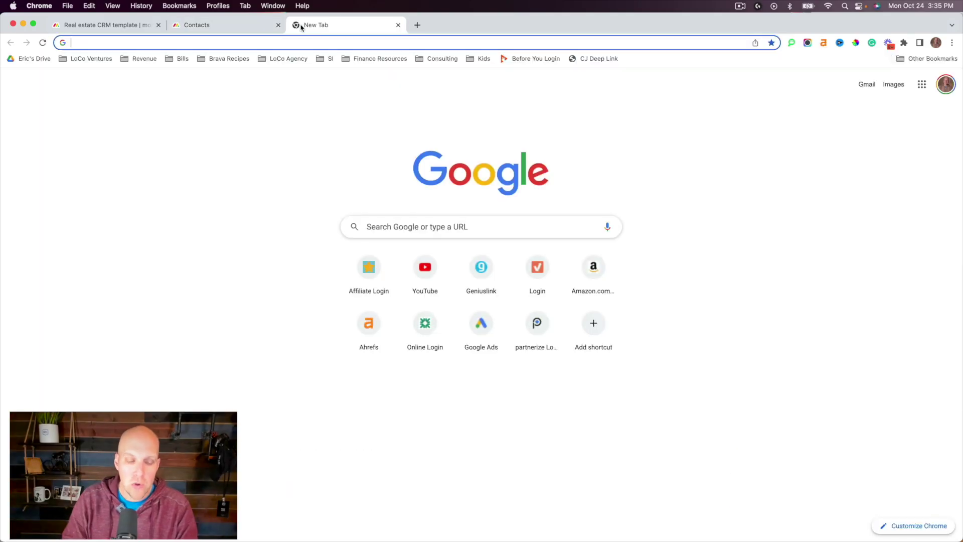
# - Load the pasted form link in a new tab and set the contact type to Lead
pyautogui.press('super+v')
pyautogui.press('Return')
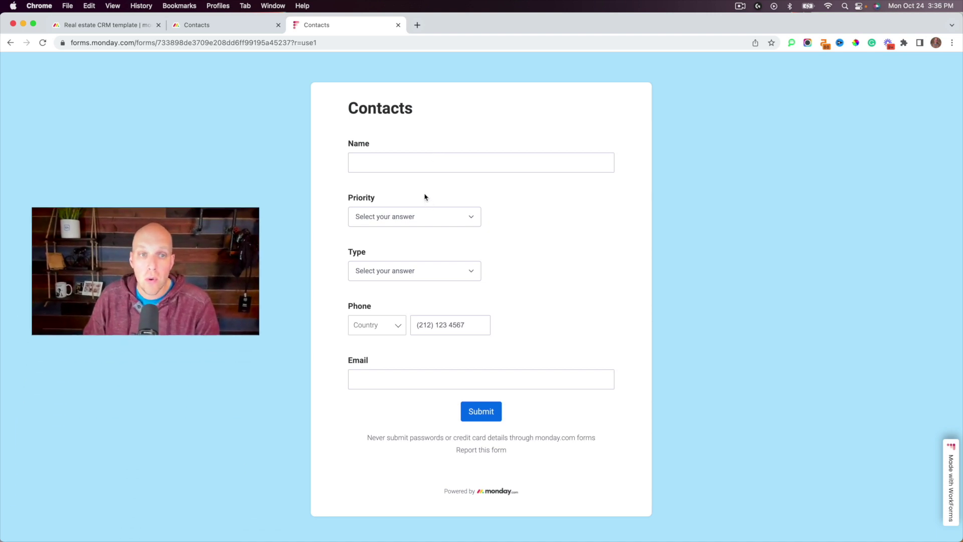
pyautogui.click(410, 272)
pyautogui.click(380, 339)
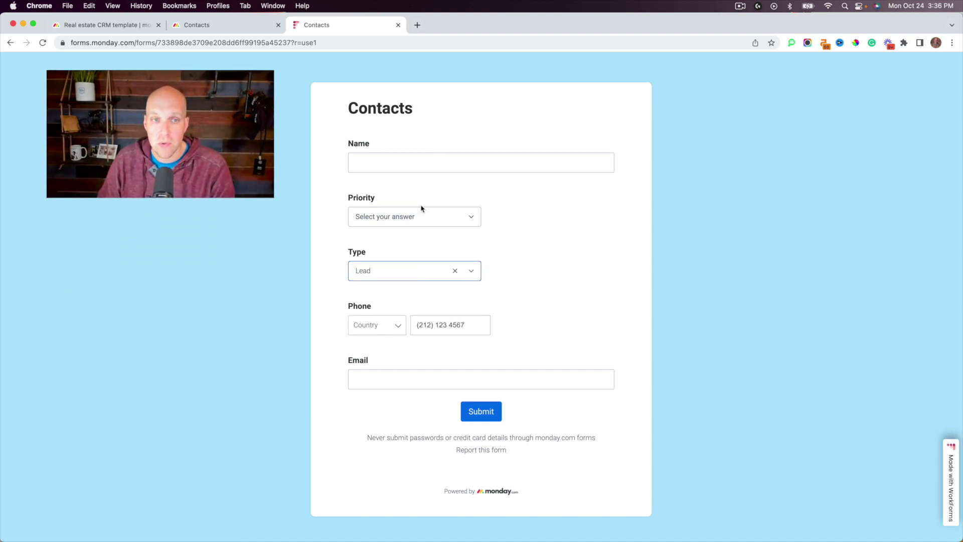
# - Enter a test name and email address, leave Priority and Phone blank, and submit
pyautogui.click(407, 162)
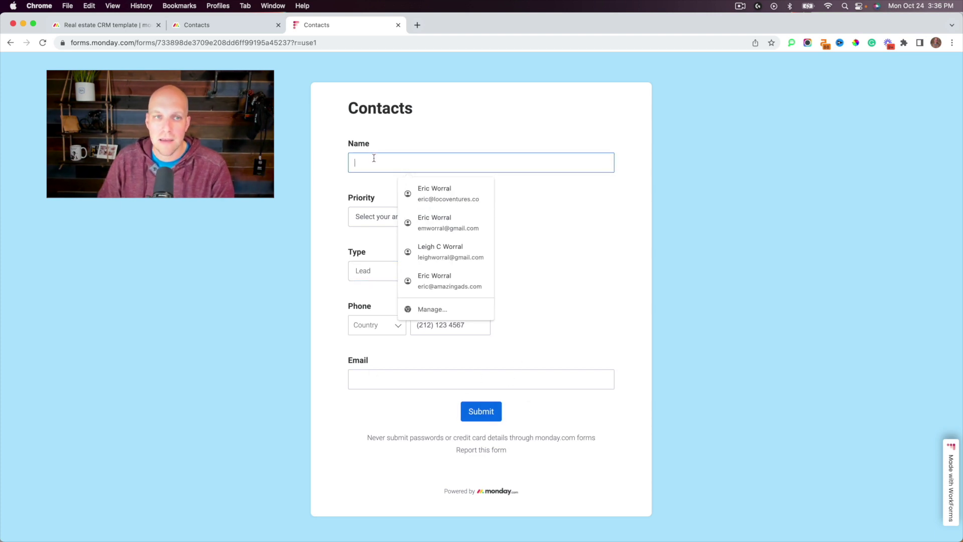
pyautogui.write('Testy Test')
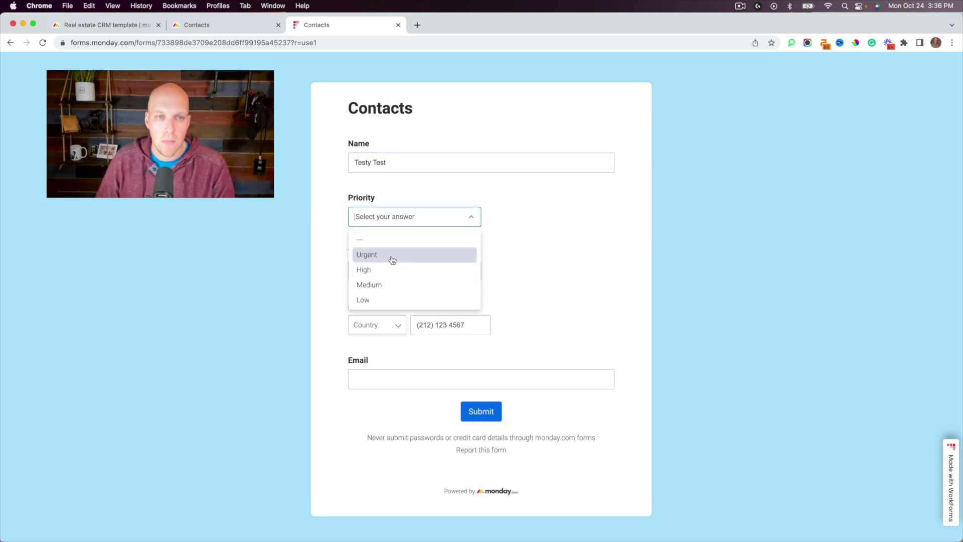
pyautogui.click(391, 242)
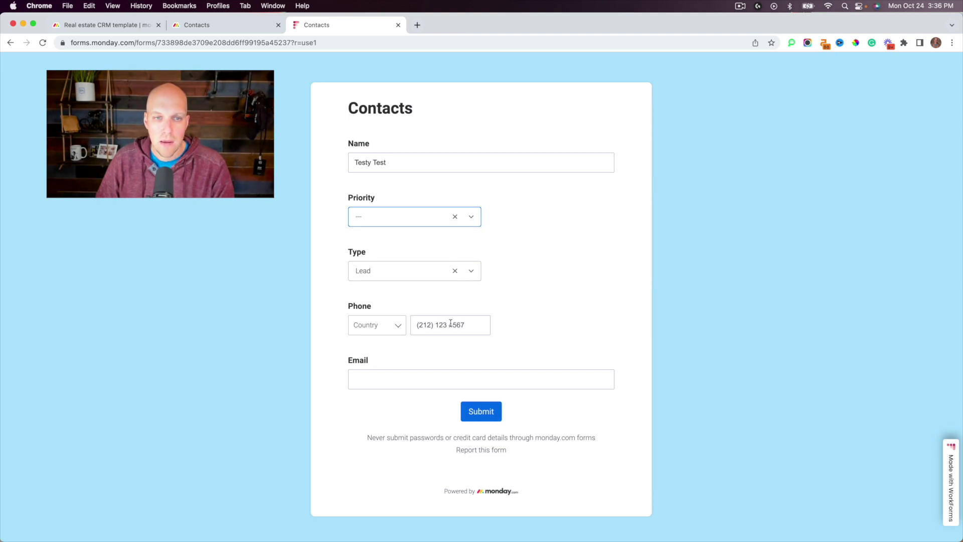
pyautogui.click(473, 322)
pyautogui.click(542, 324)
pyautogui.click(432, 376)
pyautogui.write('email')
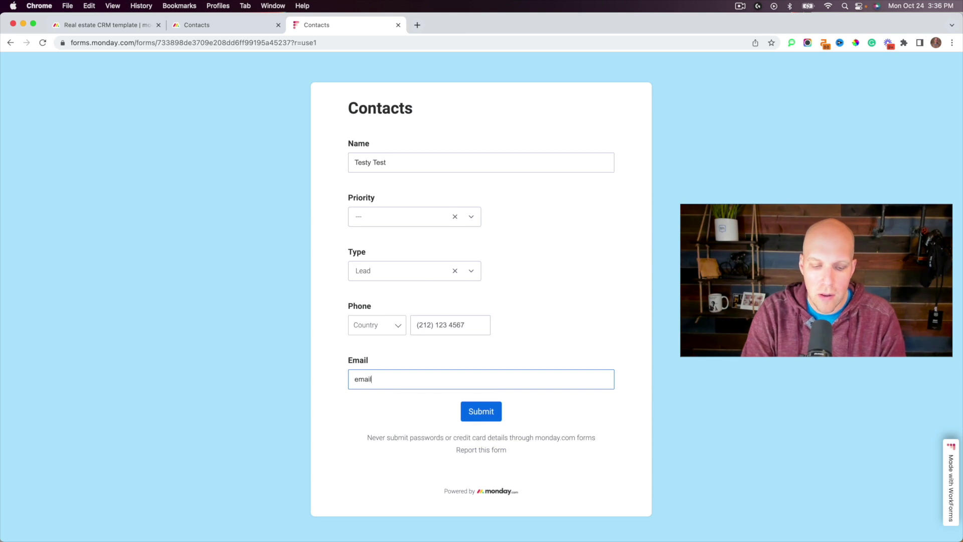
pyautogui.write('@email.com')
pyautogui.click(496, 419)
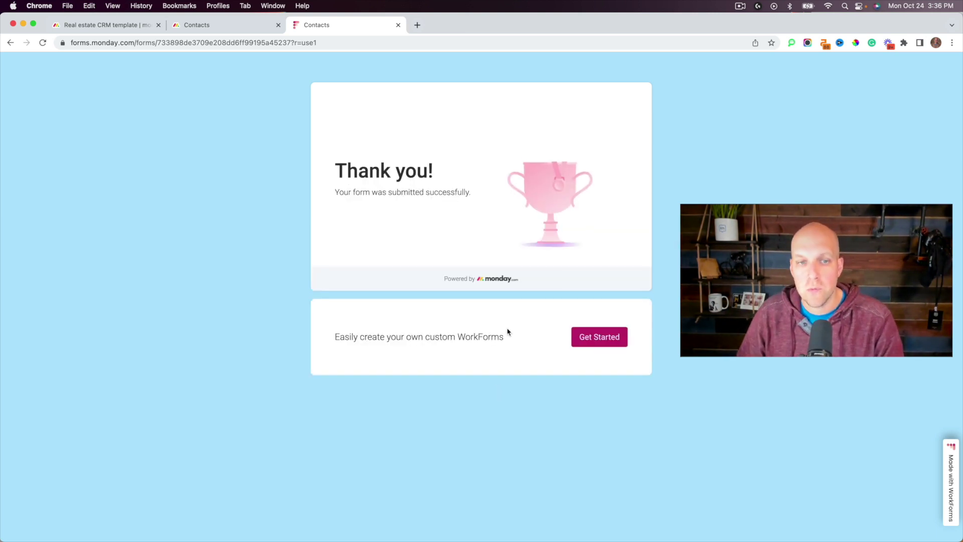
# - Close the form publishing window and return to the Contacts Main Table showing the new Lead
pyautogui.click(234, 27)
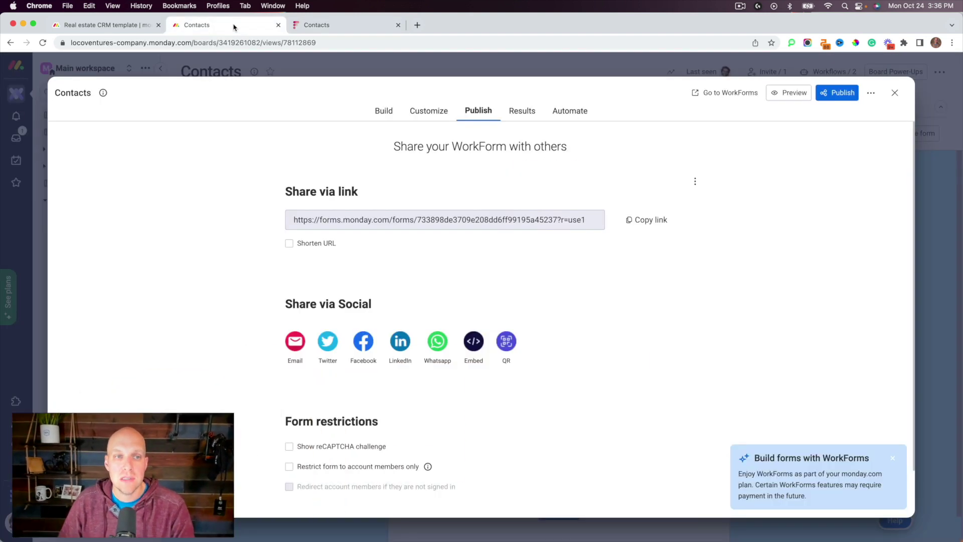
pyautogui.click(894, 93)
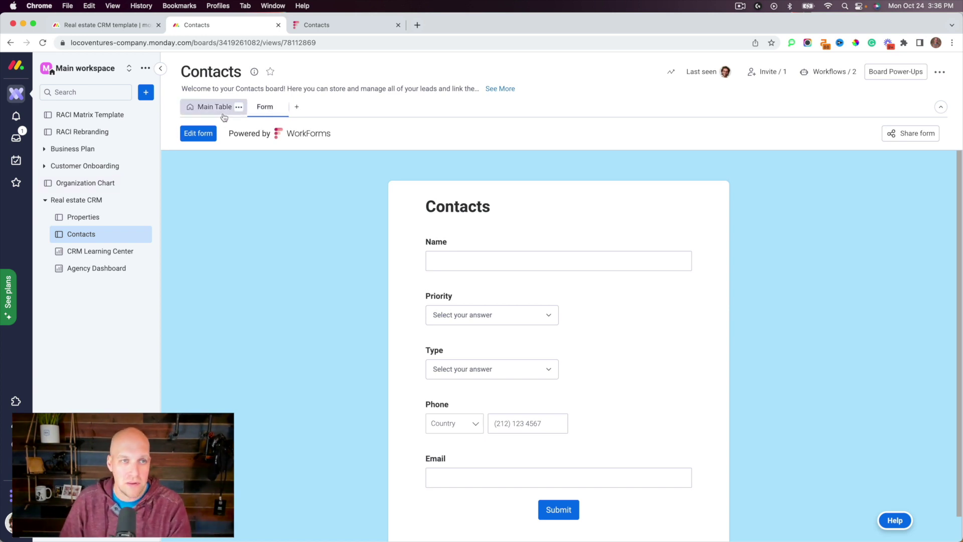
pyautogui.click(213, 108)
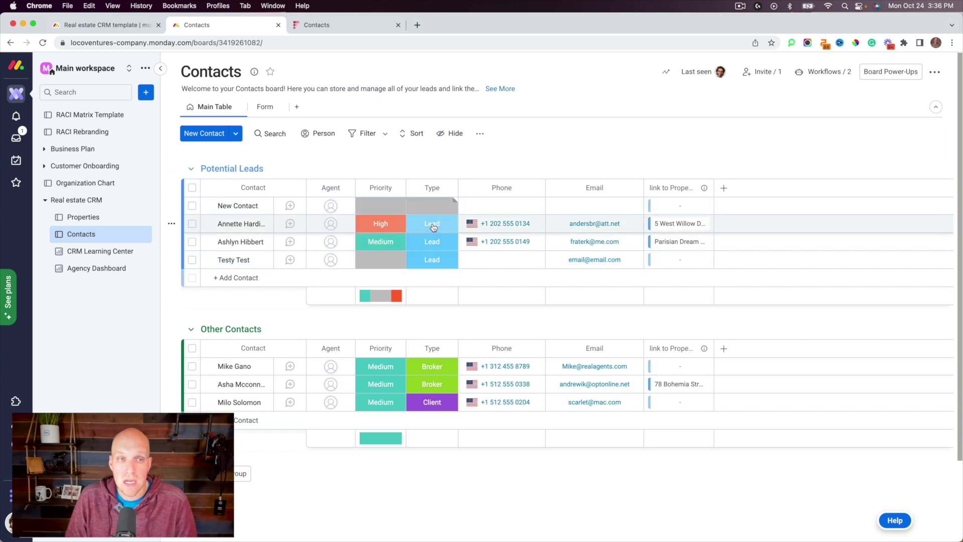
# - Open the Type label editor from the test contact's Type cell
pyautogui.click(425, 263)
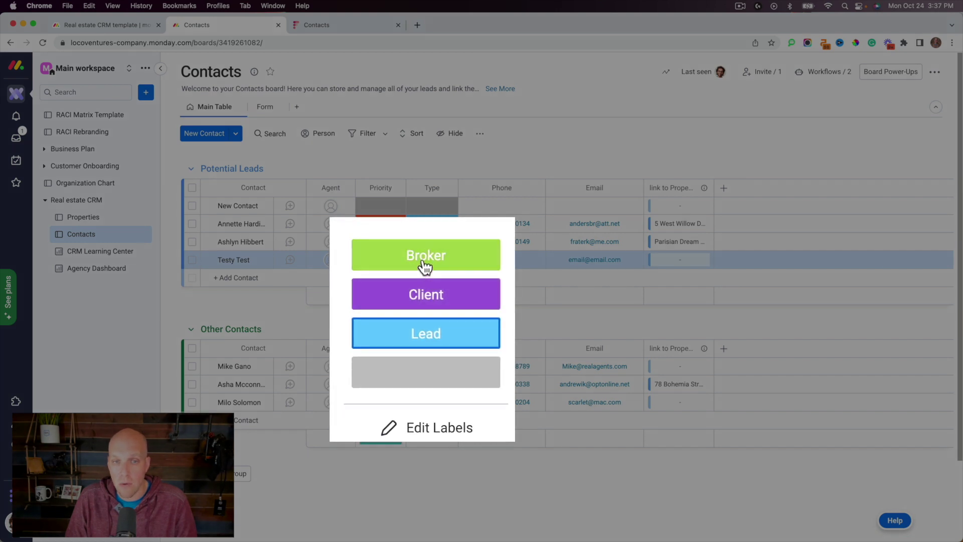
pyautogui.click(421, 423)
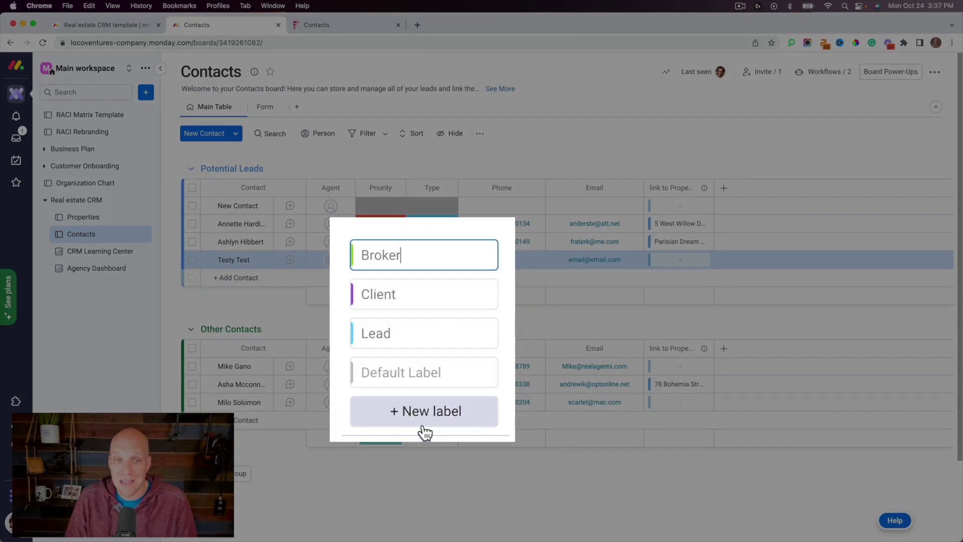